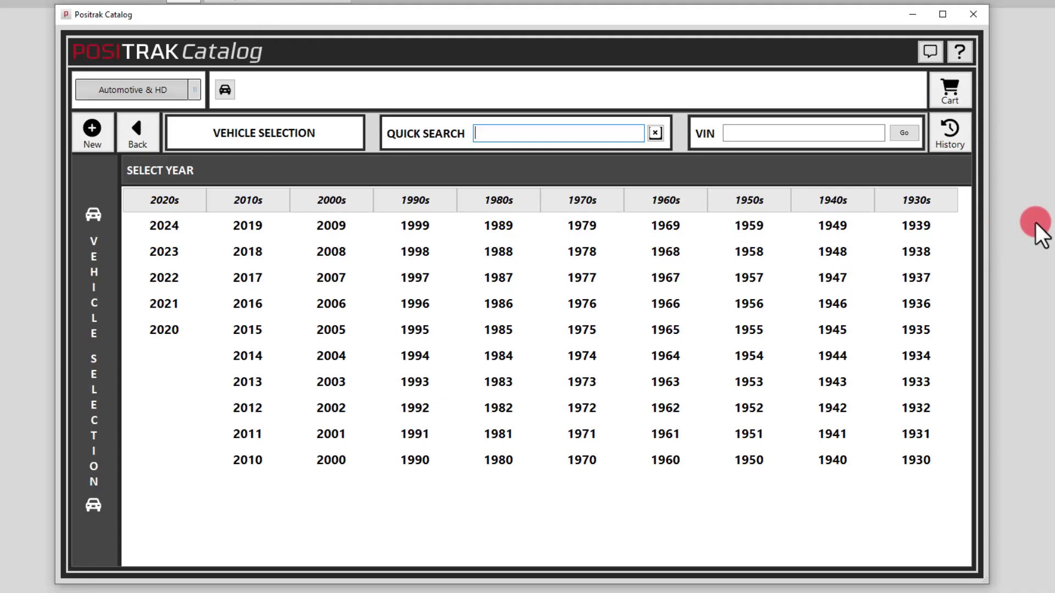
# - Select a 2014 Chevrolet Malibu as the vehicle by choosing its year, make and model
pyautogui.click(757, 135)
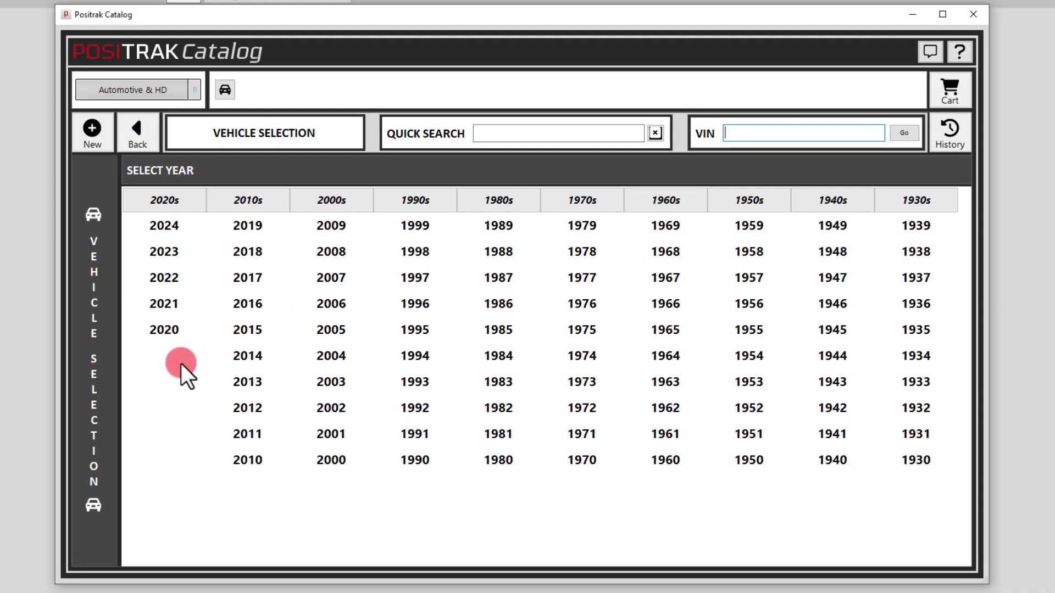
pyautogui.click(248, 356)
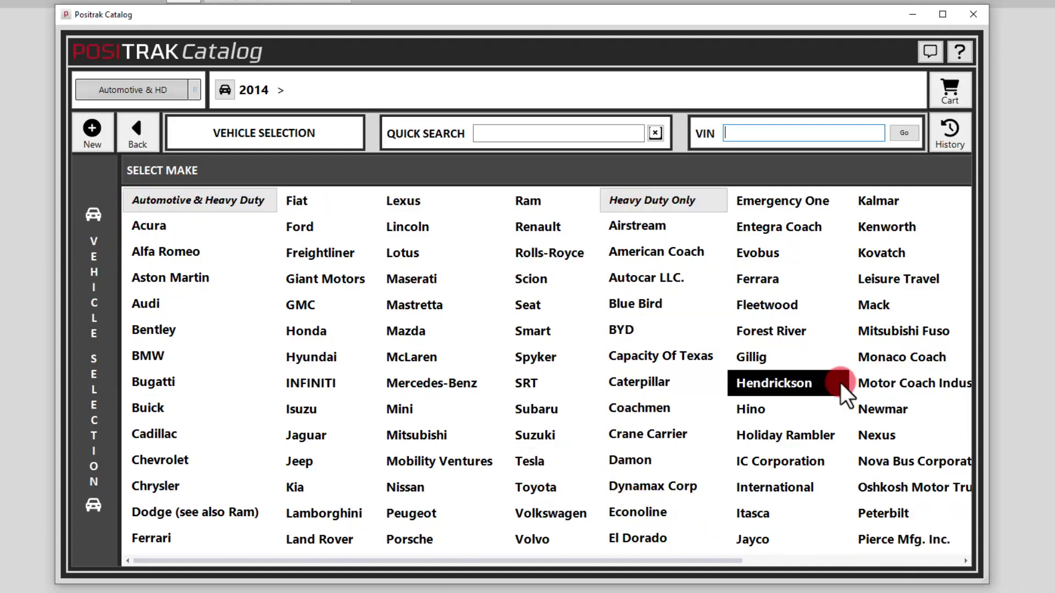
pyautogui.hscroll(3, 840, 383)
pyautogui.hscroll(-3, 840, 383)
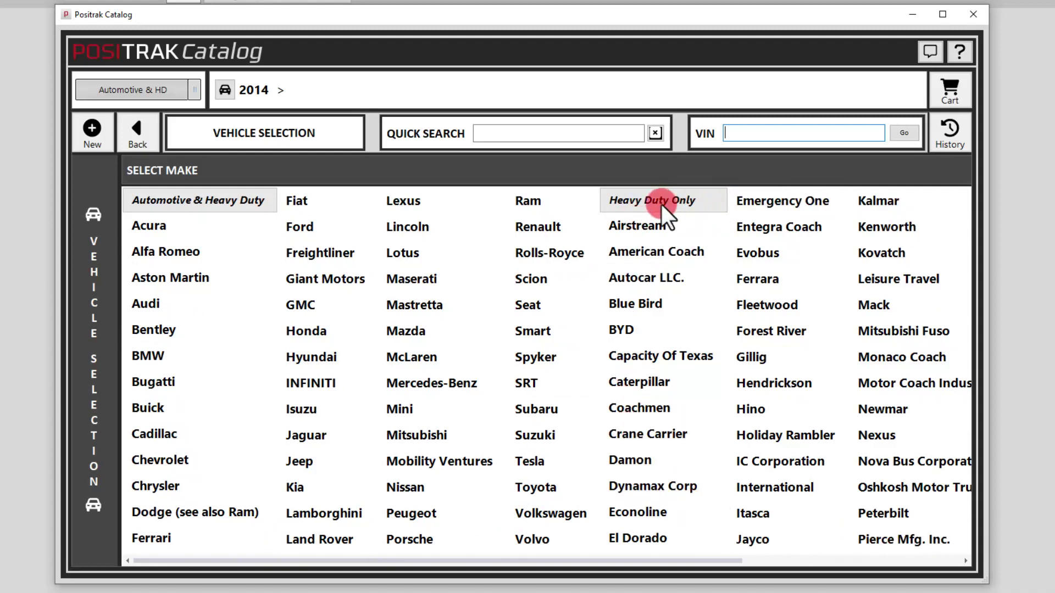
pyautogui.click(179, 460)
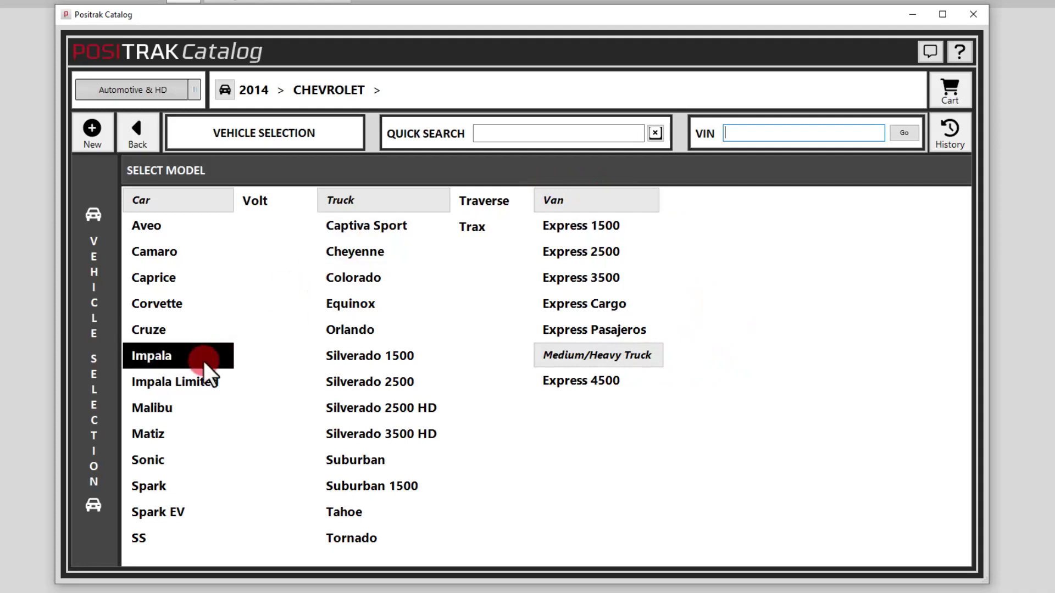
pyautogui.click(189, 408)
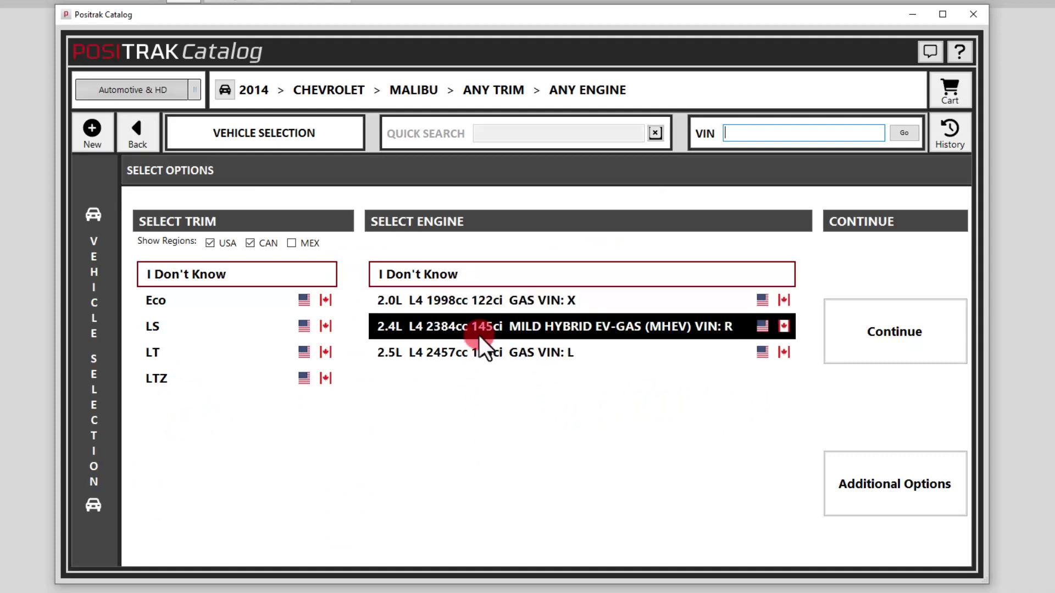
# - Choose the 2.0L L4 1998cc gas engine, VIN X, for any trim and continue to part selection
pyautogui.click(471, 302)
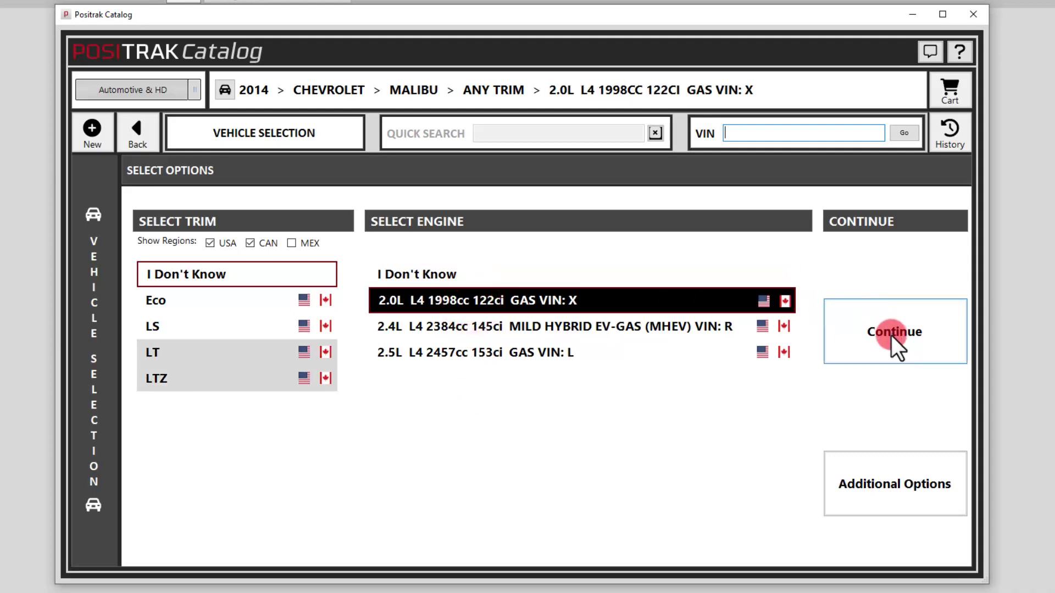
pyautogui.click(442, 276)
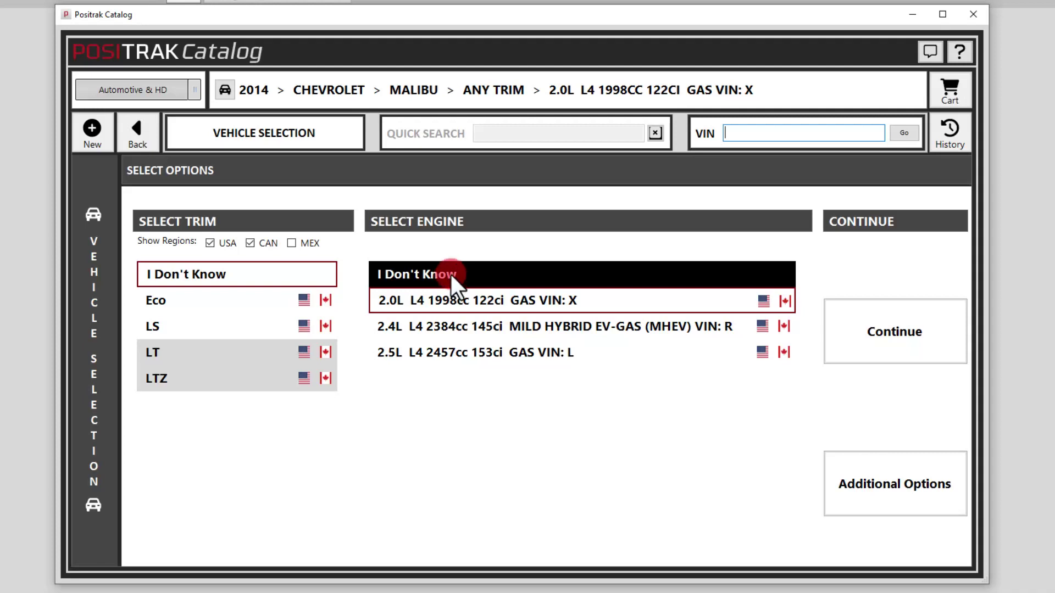
pyautogui.click(880, 338)
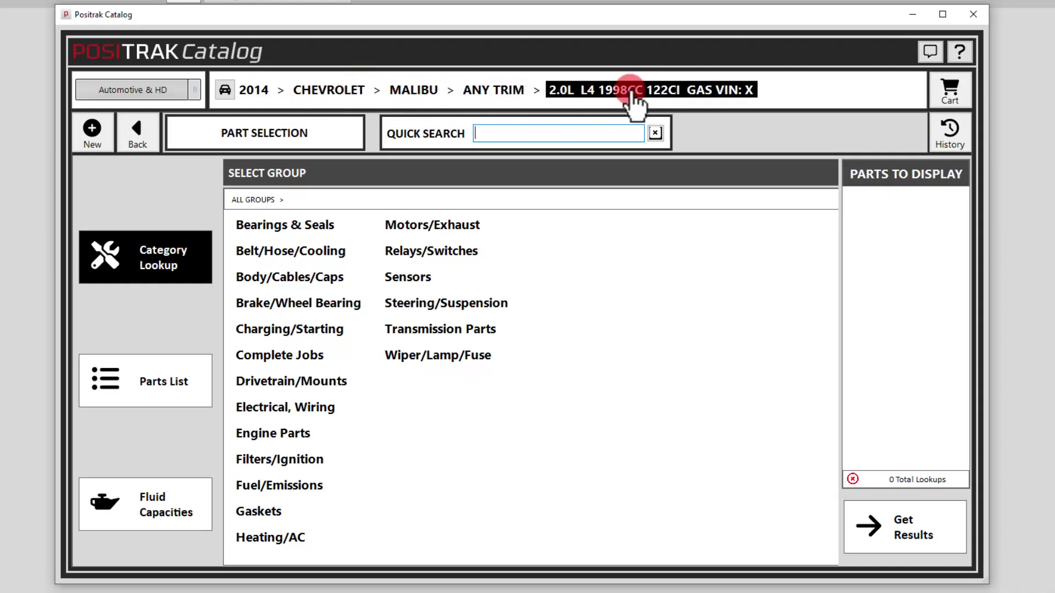
# - Change the vehicle's year to 2015, choose the 2.0L L4 1998cc gas engine again and continue to part selection
pyautogui.click(256, 92)
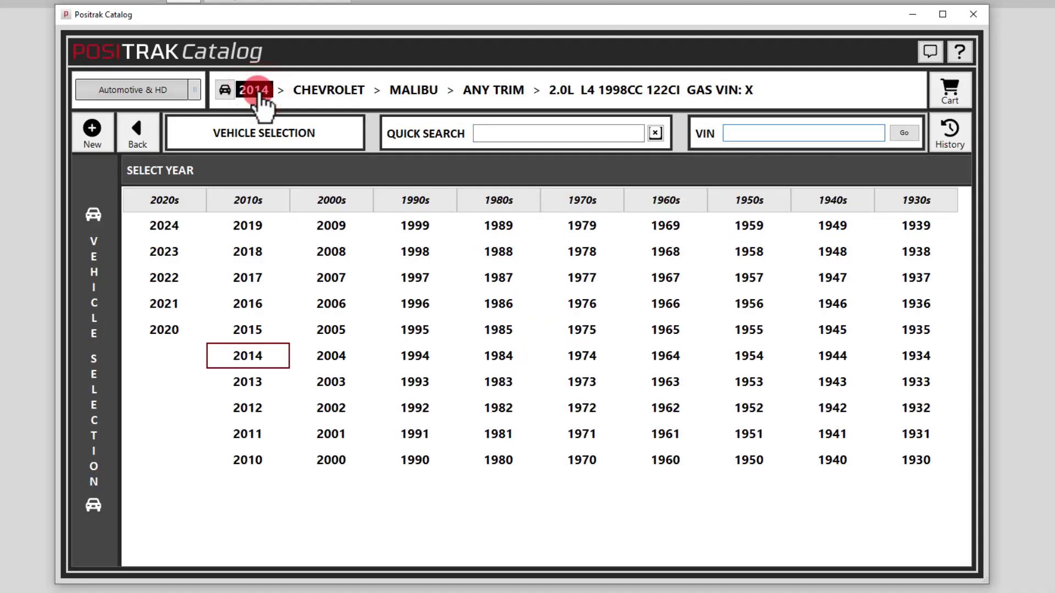
pyautogui.click(254, 329)
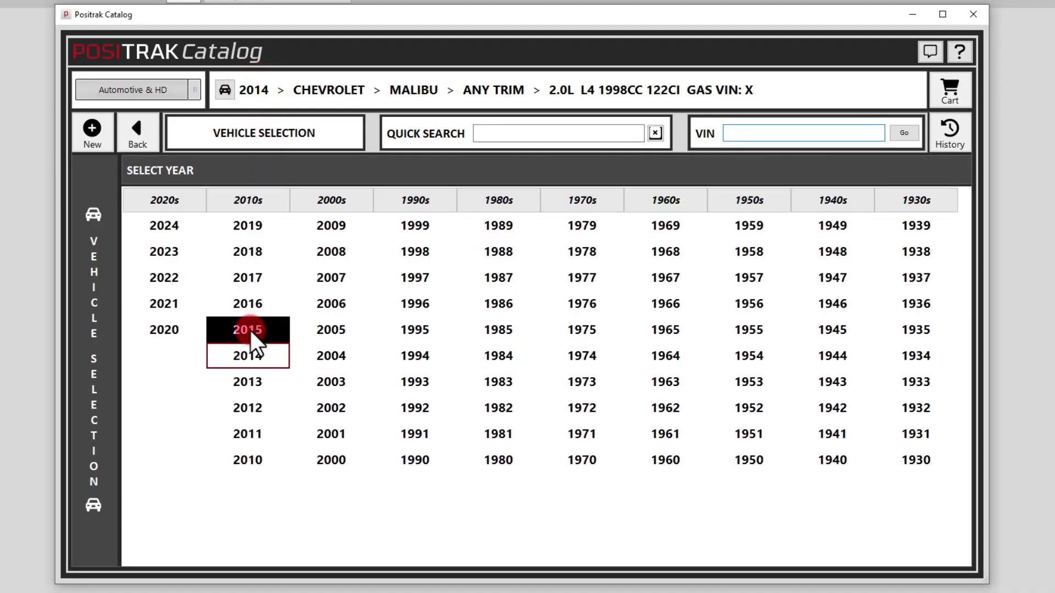
pyautogui.click(251, 331)
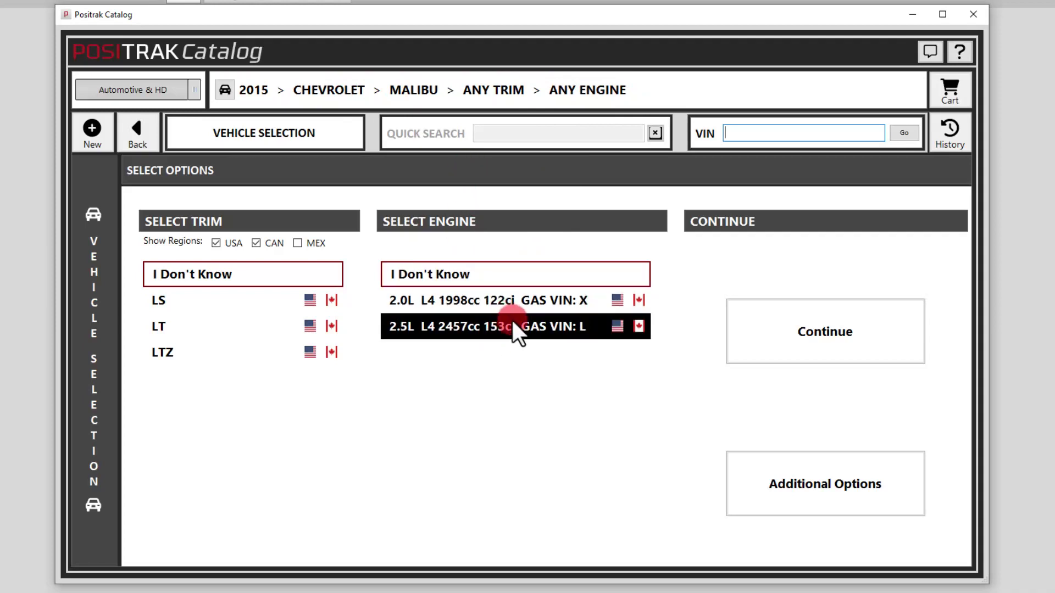
pyautogui.click(471, 300)
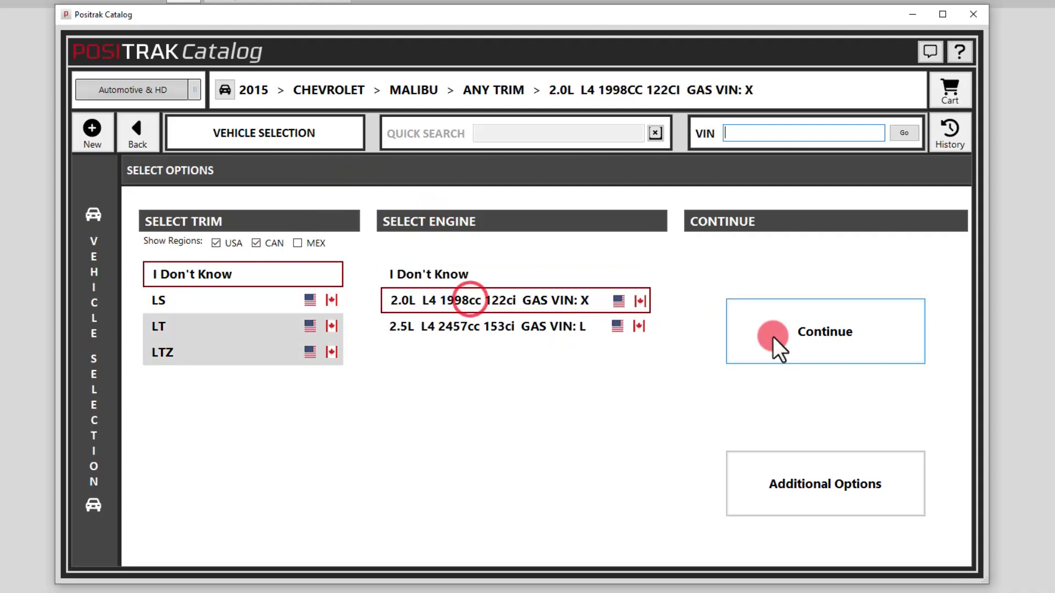
pyautogui.click(797, 328)
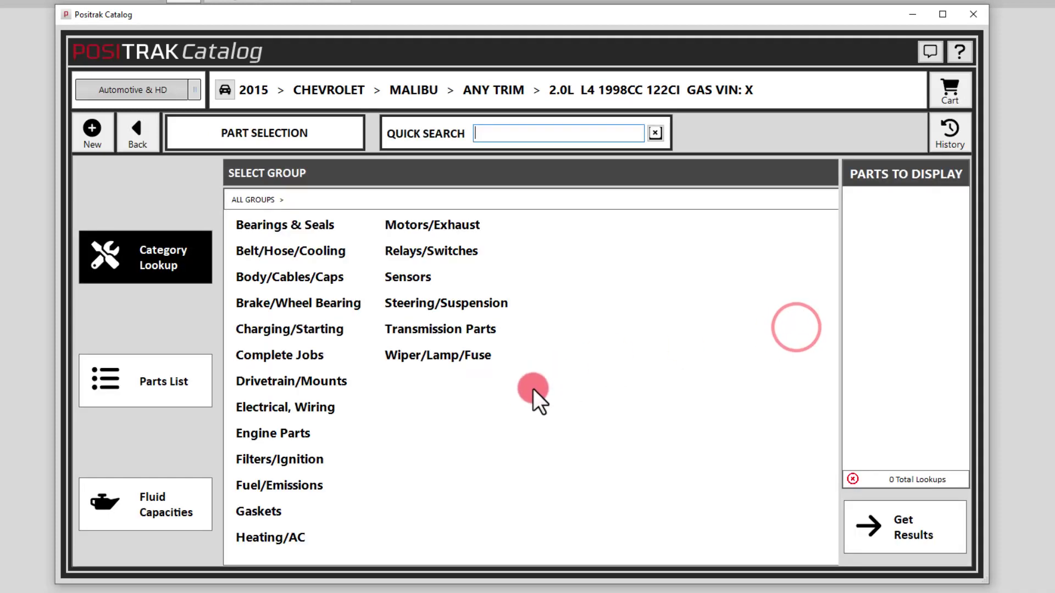
# - Choose Oil Filter as the only part type in the Filters & PCV subgroup of Filters/Ignition and show its catalog results
pyautogui.click(297, 461)
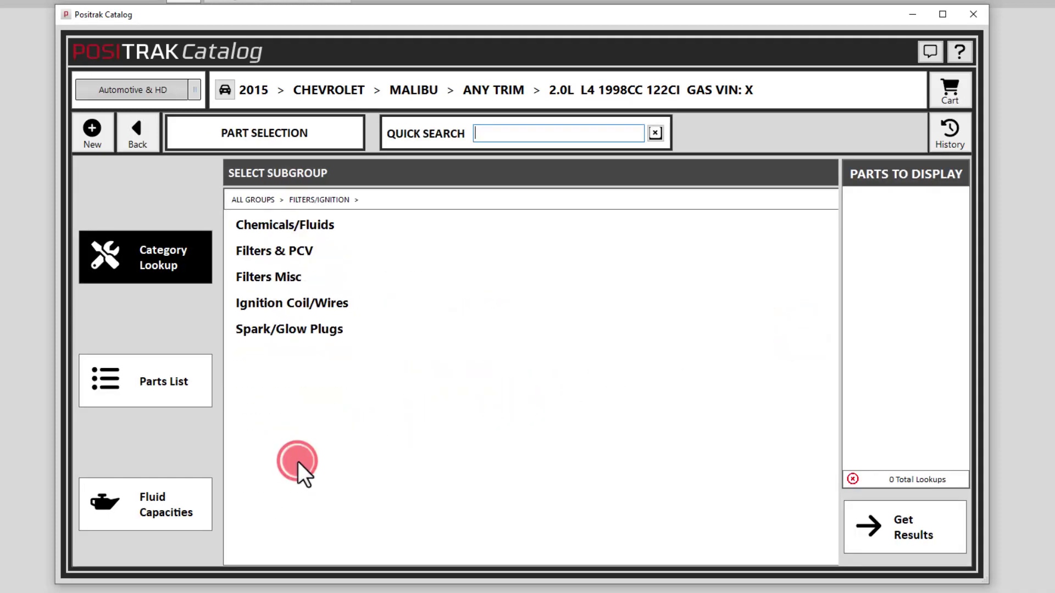
pyautogui.click(303, 255)
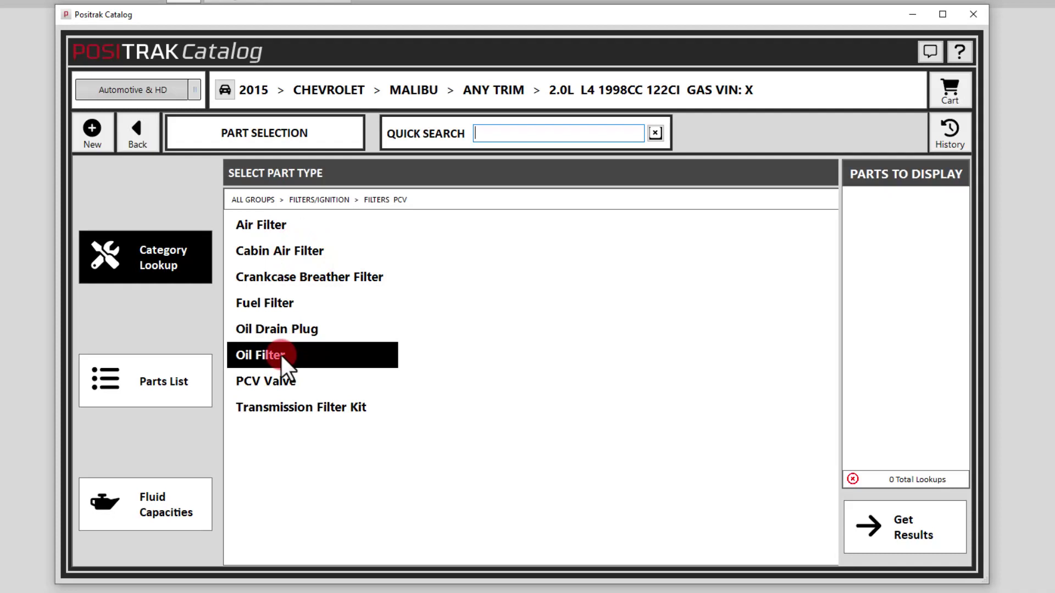
pyautogui.click(320, 355)
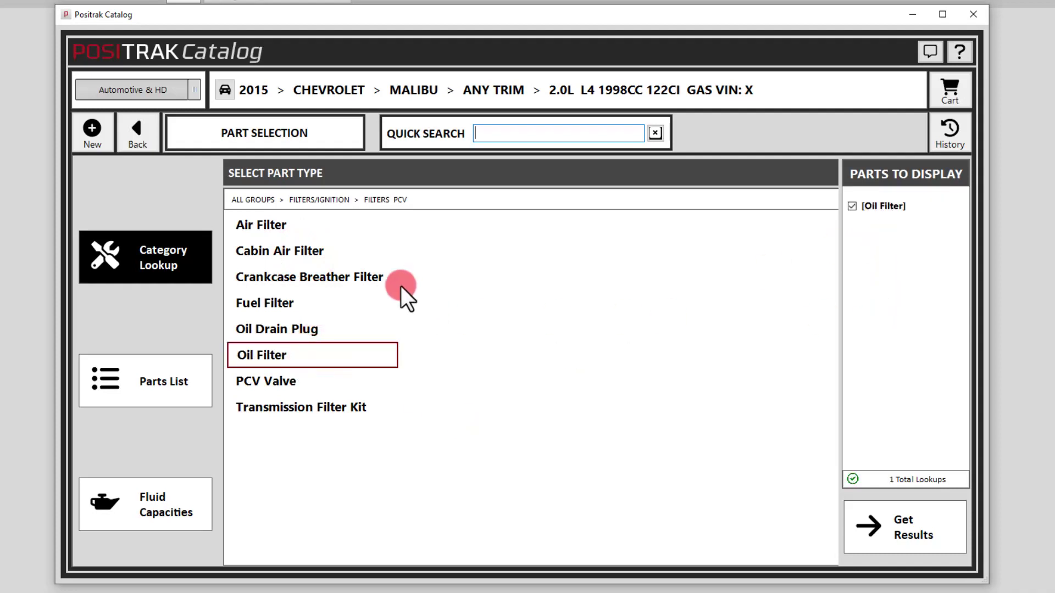
pyautogui.click(324, 221)
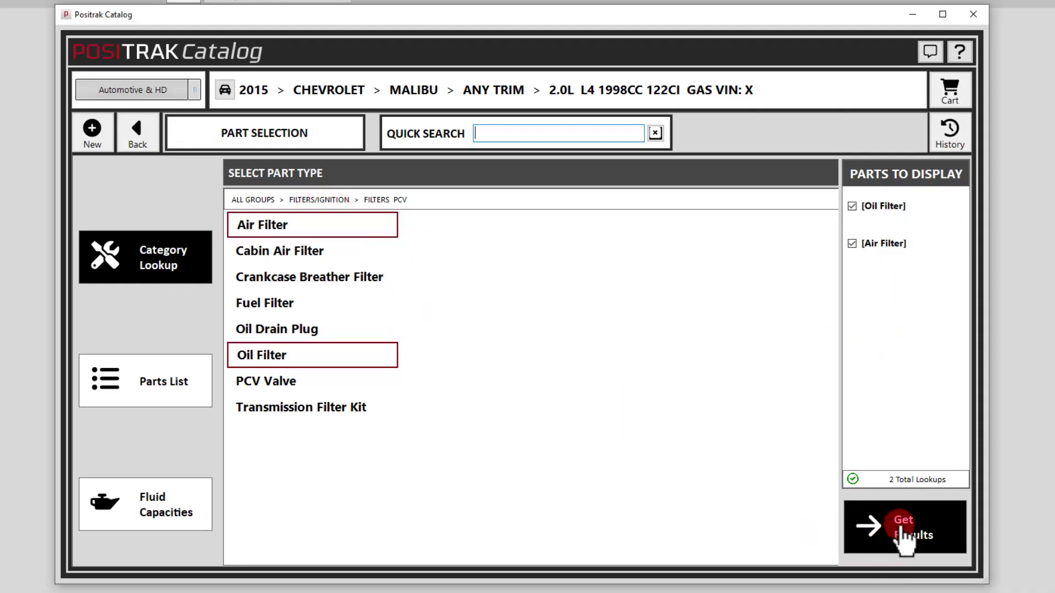
pyautogui.click(337, 229)
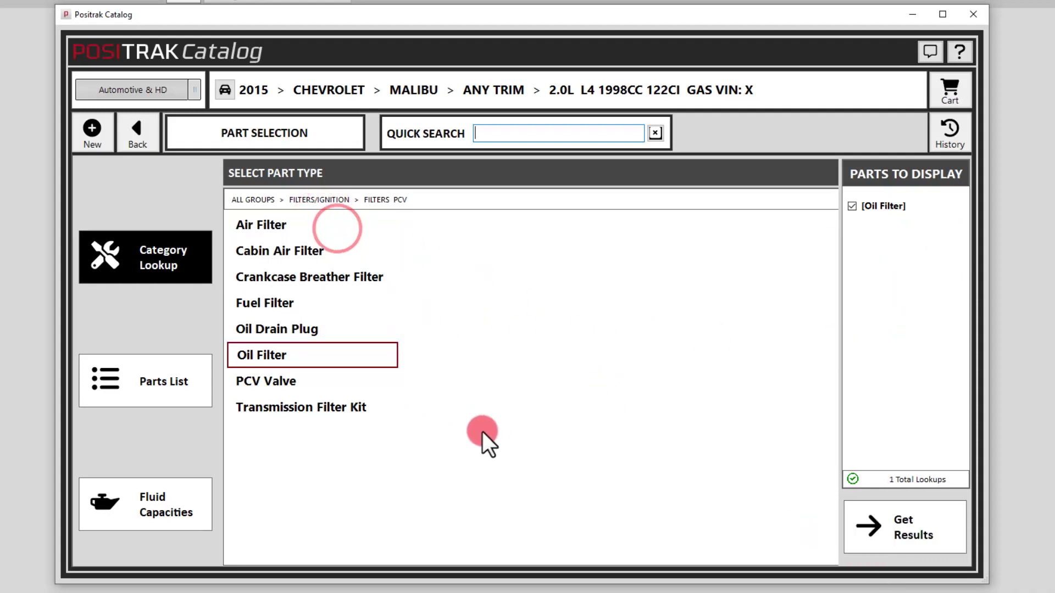
pyautogui.doubleClick(303, 357)
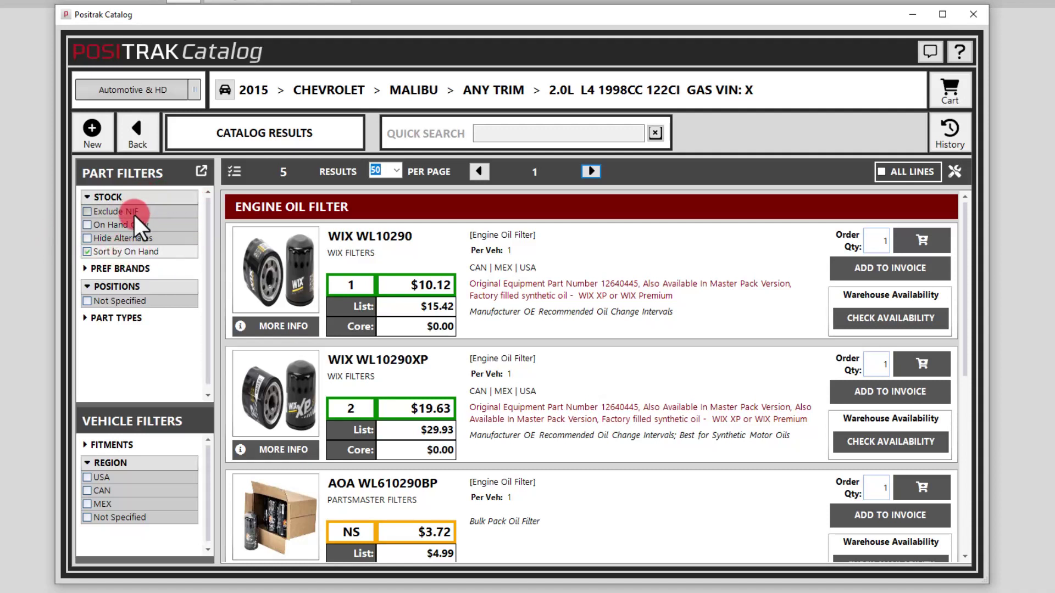
# - Try the On Hand Only filter and the unsorted order on the oil filter results, restoring each setting
pyautogui.click(123, 225)
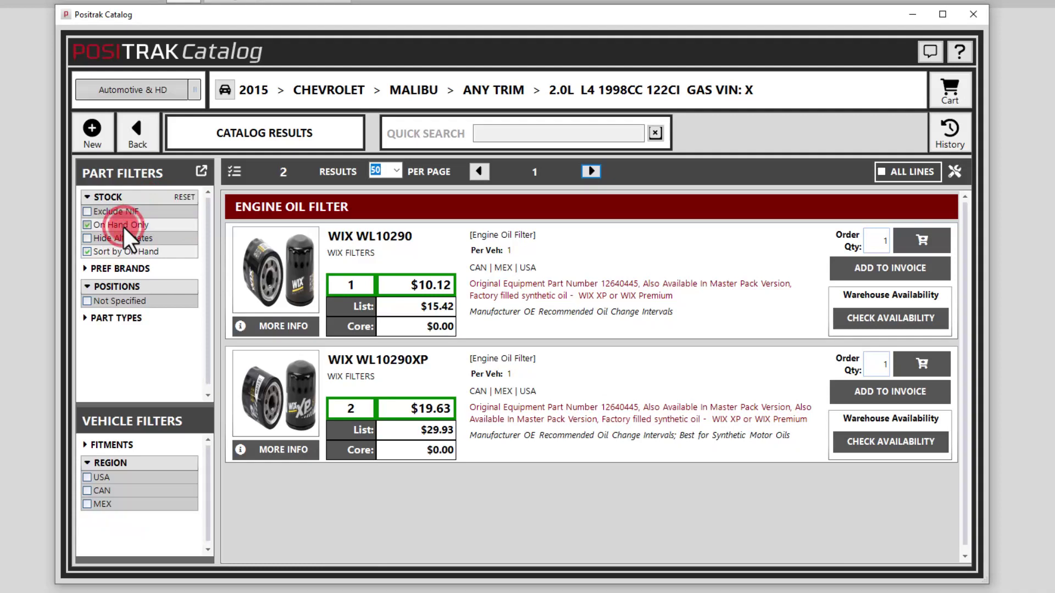
pyautogui.click(124, 227)
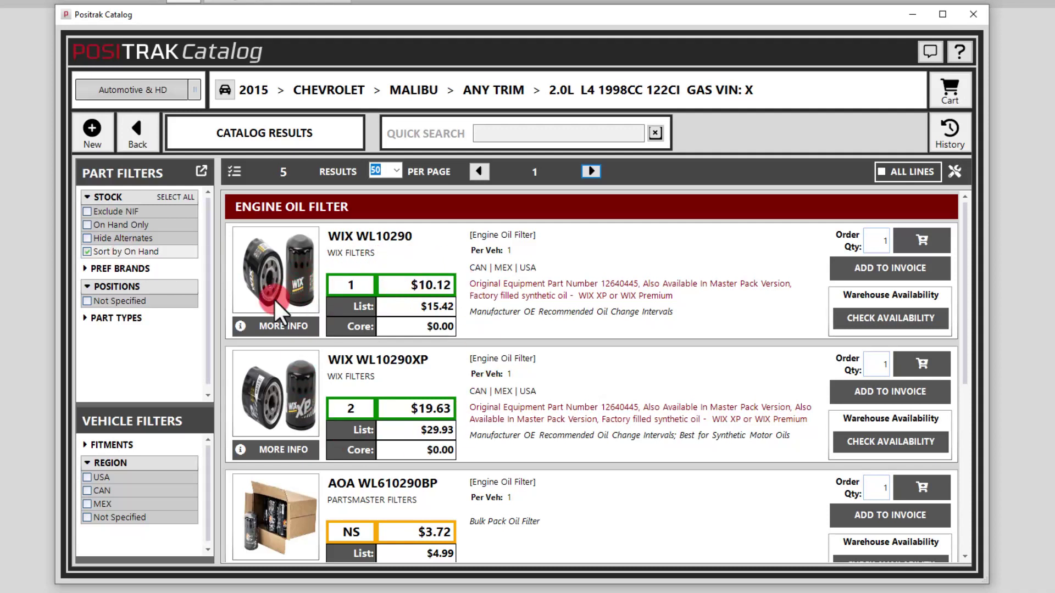
pyautogui.click(120, 253)
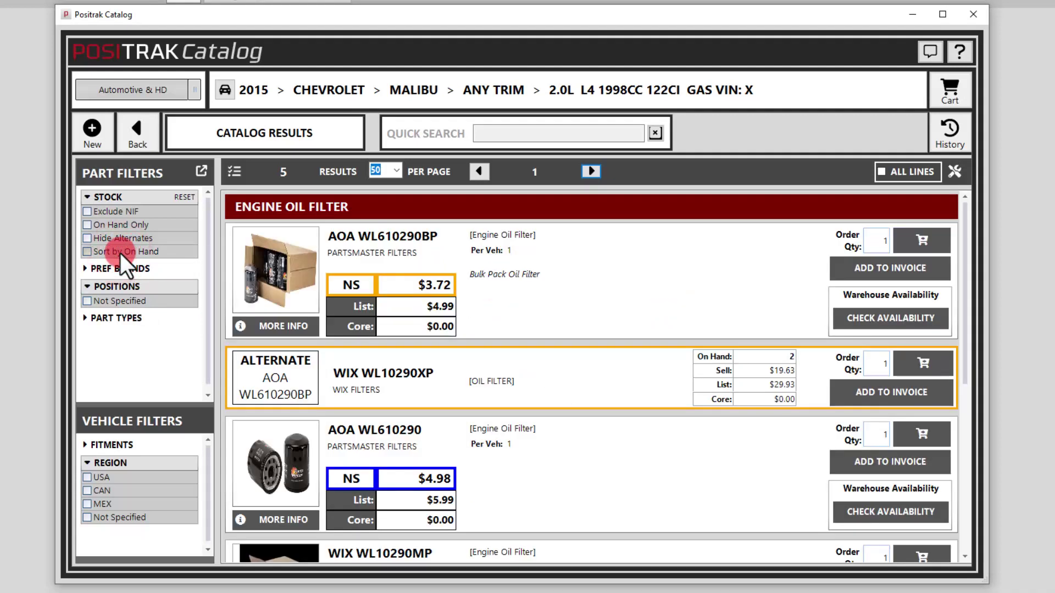
pyautogui.click(121, 253)
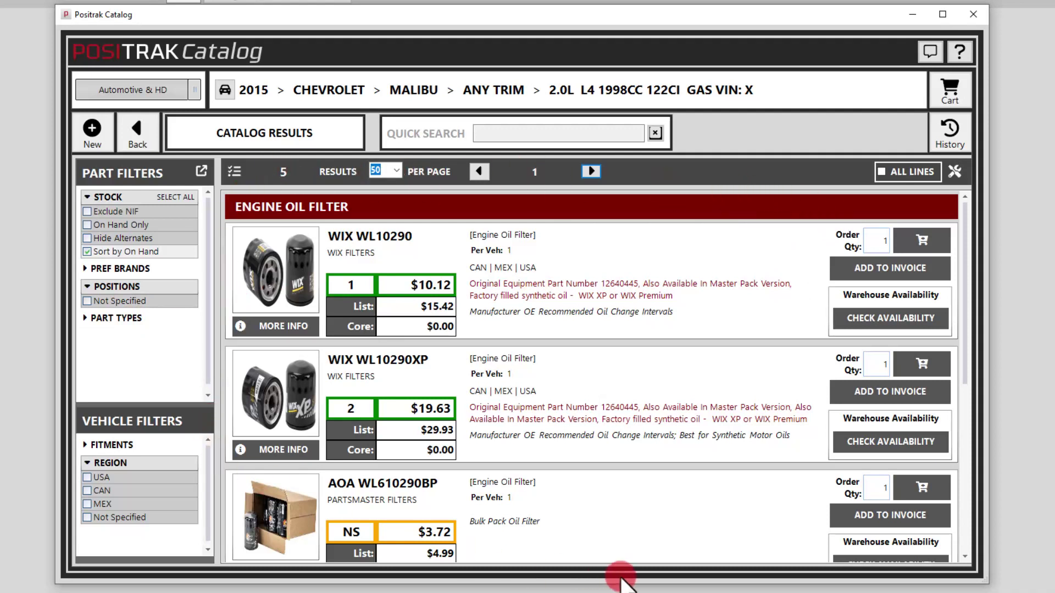
# - View the image and product details of the WIX WL10290 filter and review the listed oil filters with their stock and prices
pyautogui.click(279, 328)
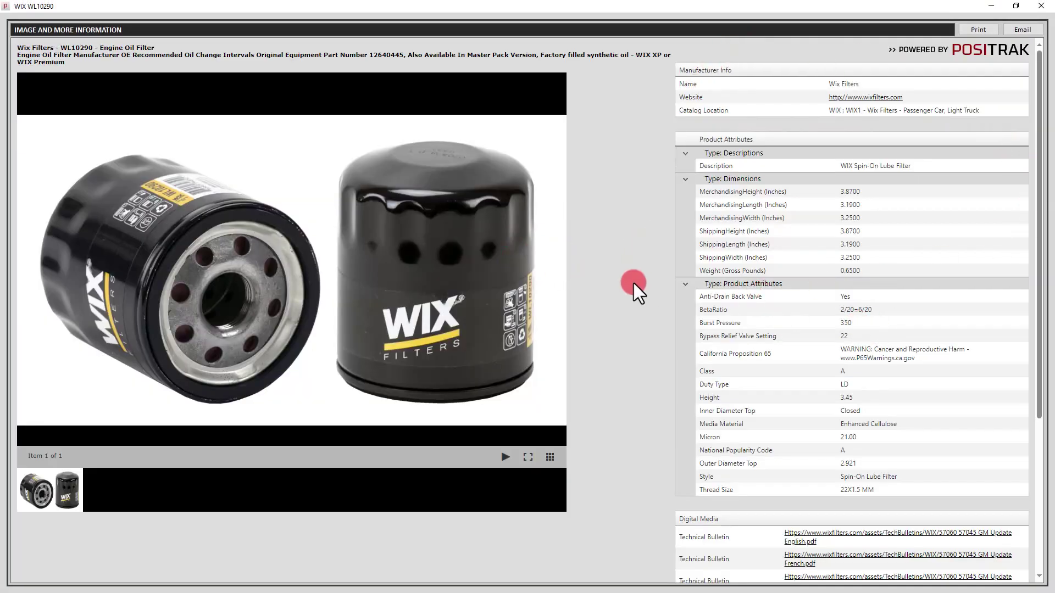
pyautogui.click(1047, 4)
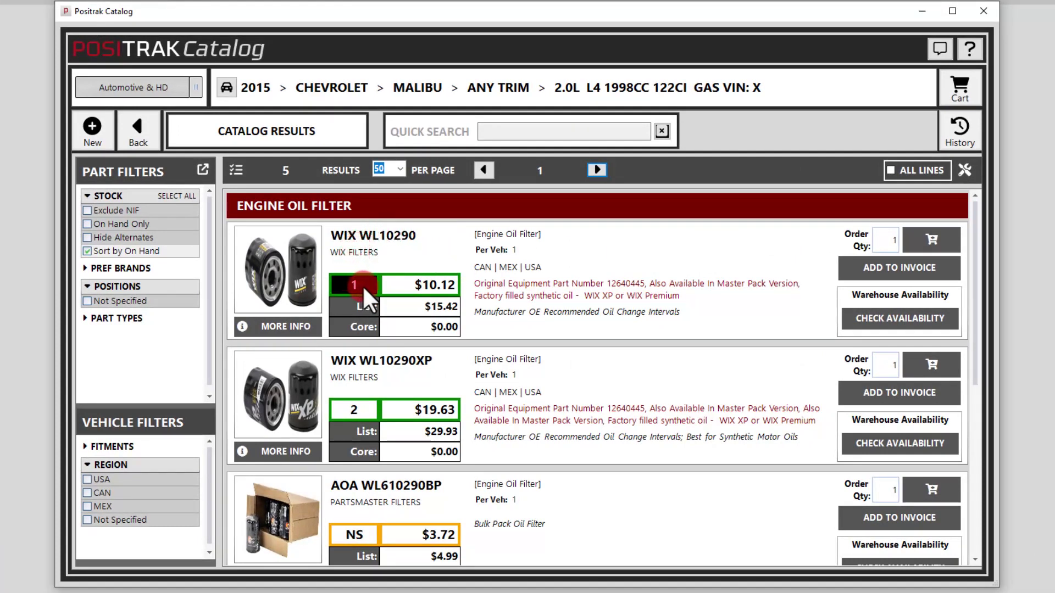
pyautogui.click(406, 284)
pyautogui.scroll(-5, 553, 363)
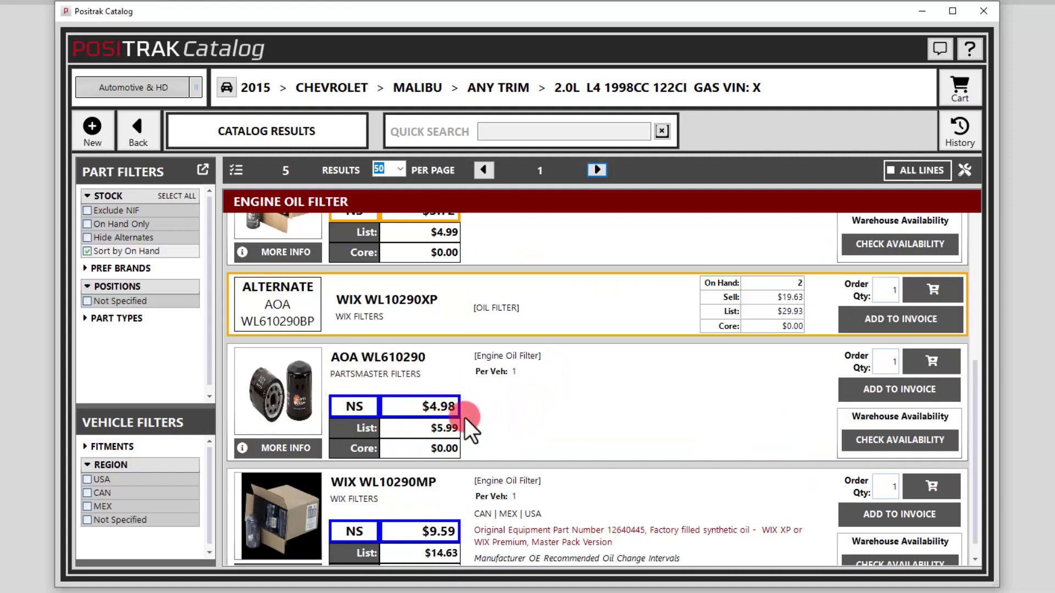
pyautogui.scroll(5, 515, 446)
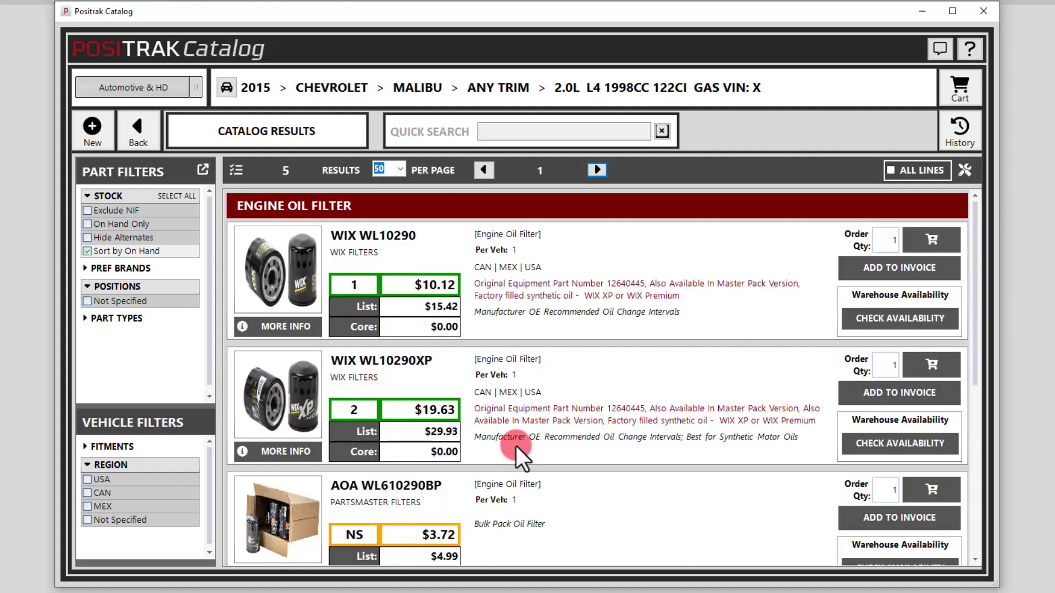
pyautogui.scroll(-1, 513, 451)
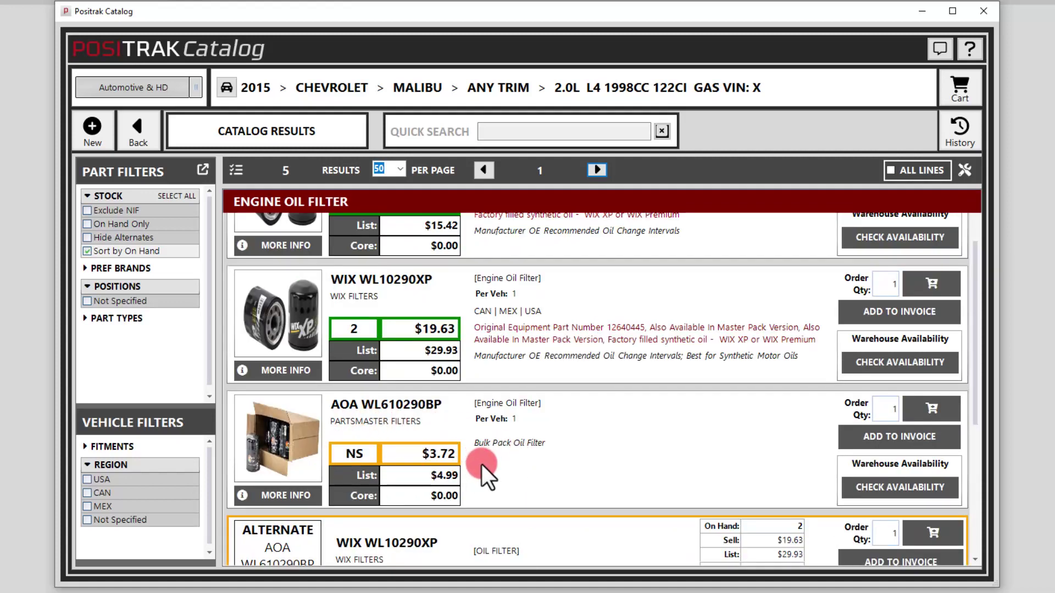
pyautogui.scroll(1, 481, 464)
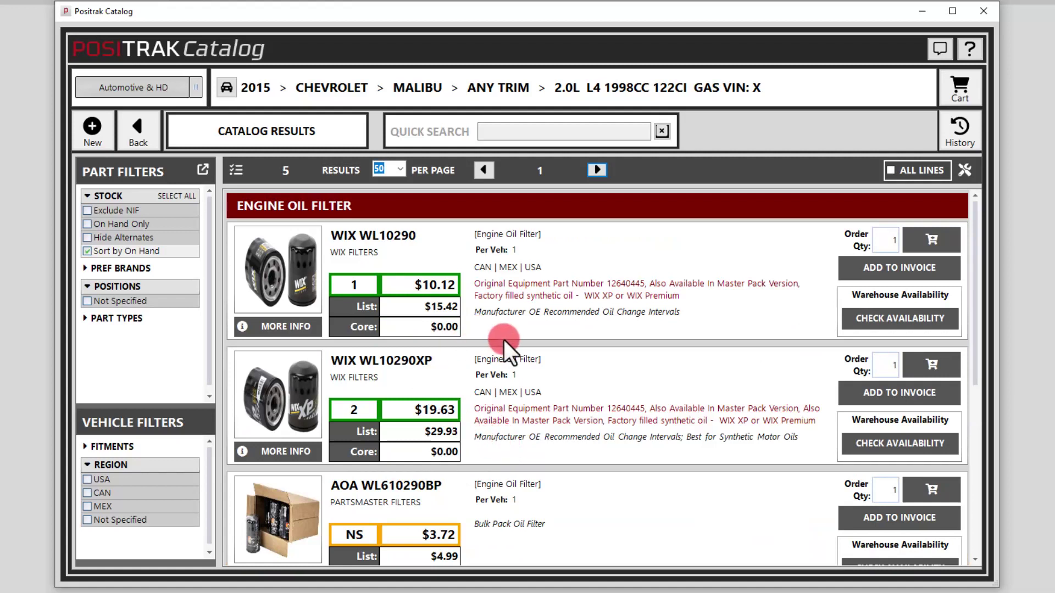
# - Add one WIX WL10290 oil filter to the invoice, remove that line and return to the catalog
pyautogui.click(903, 270)
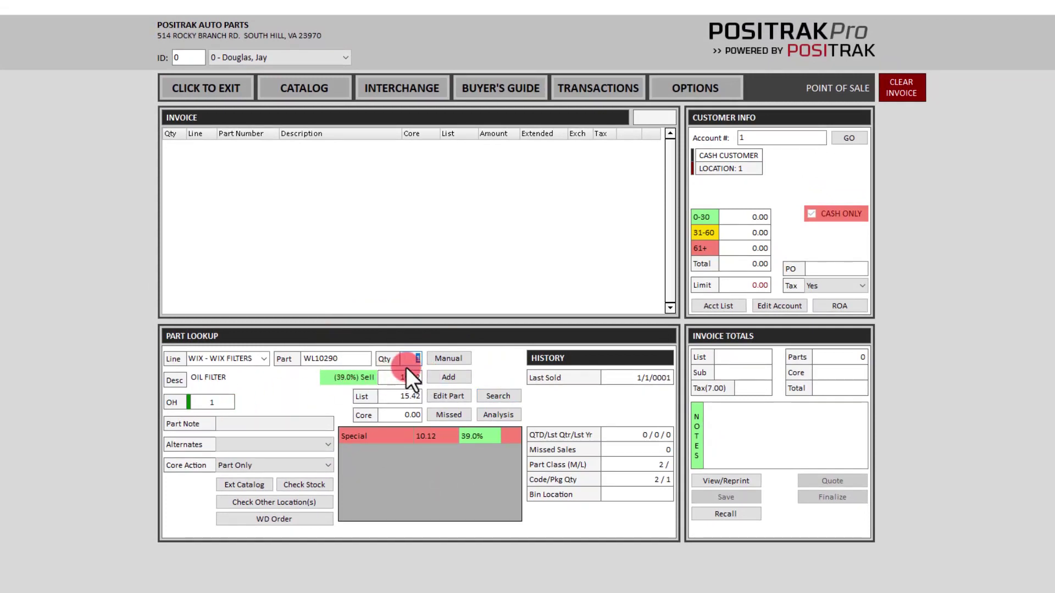
pyautogui.press('Return')
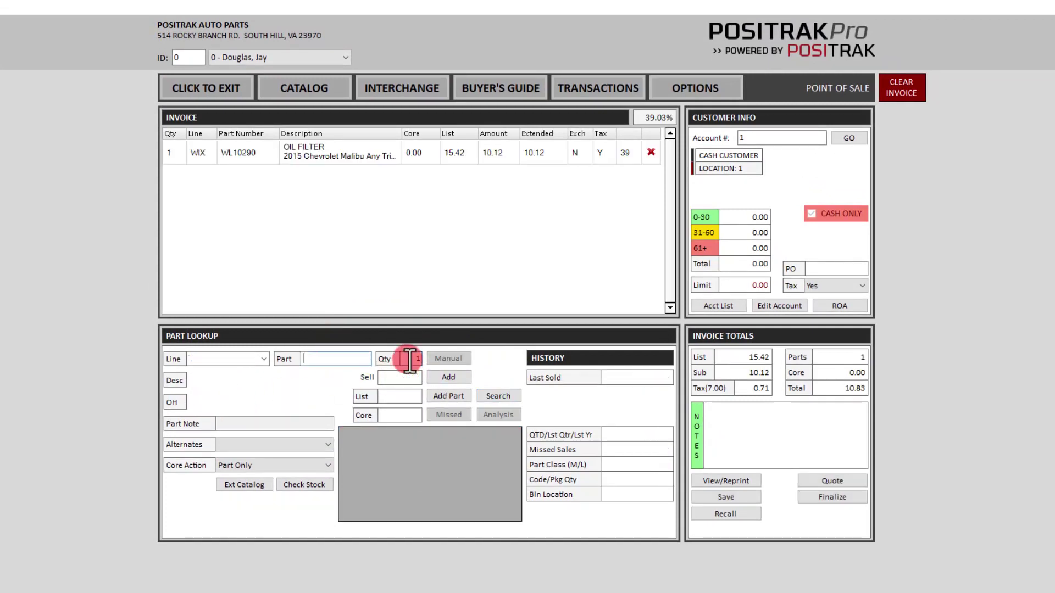
pyautogui.click(650, 152)
pyautogui.click(306, 91)
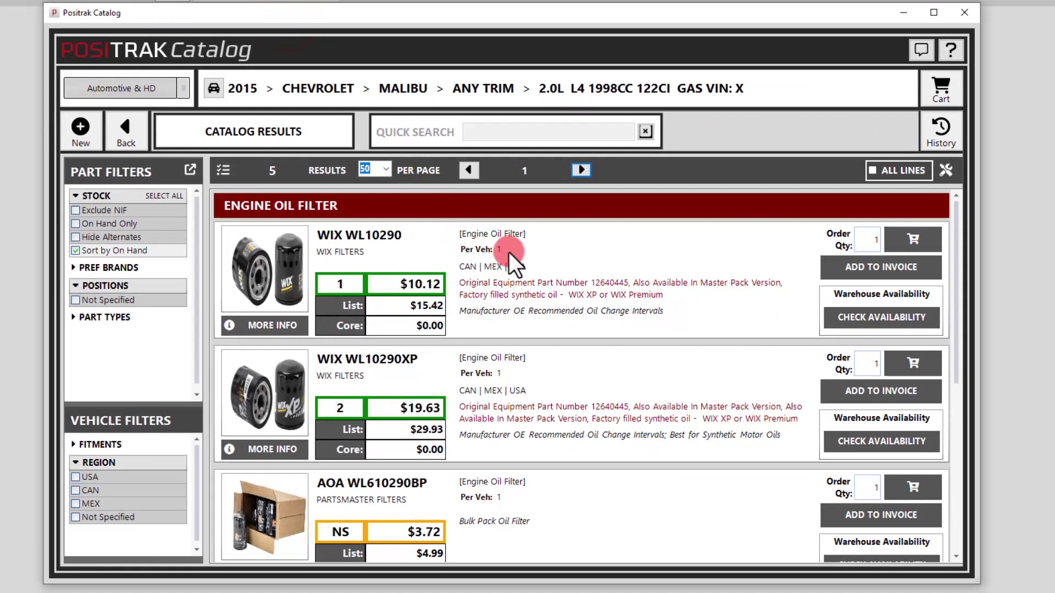
# - Add one WIX WL10290 and one WIX WL10290XP oil filter to the cart
pyautogui.click(825, 273)
pyautogui.click(931, 243)
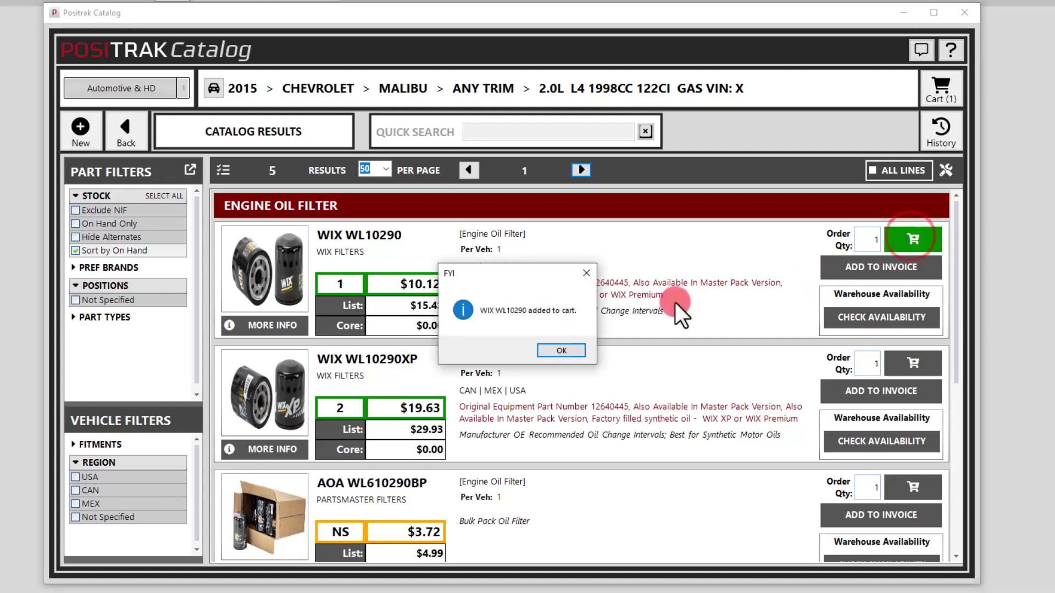
pyautogui.click(556, 350)
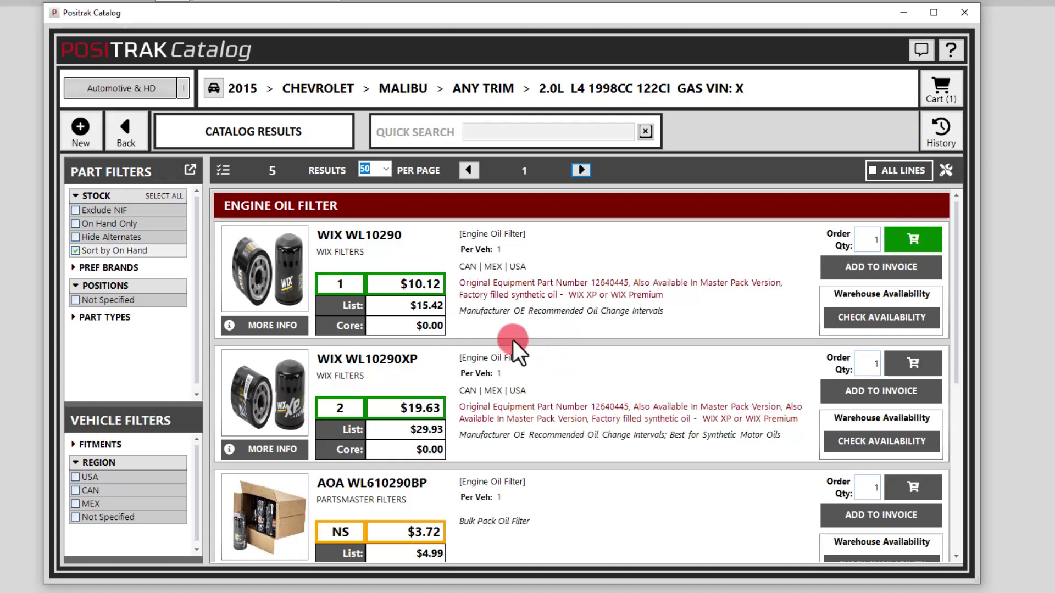
pyautogui.click(913, 361)
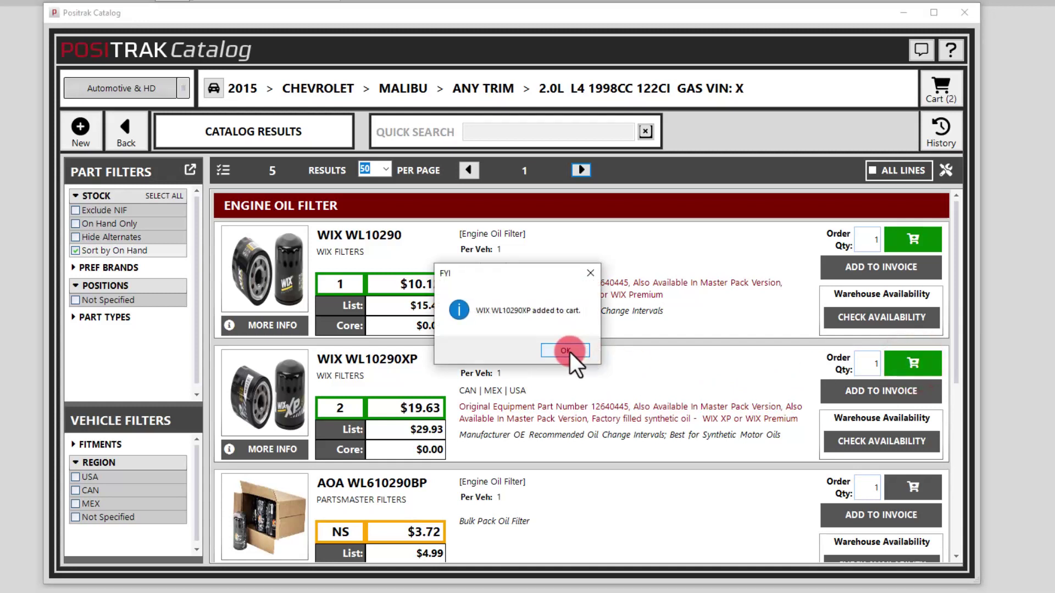
# - Post the WIX WL10290 and WL10290XP oil filters from the cart to the invoice
pyautogui.click(567, 350)
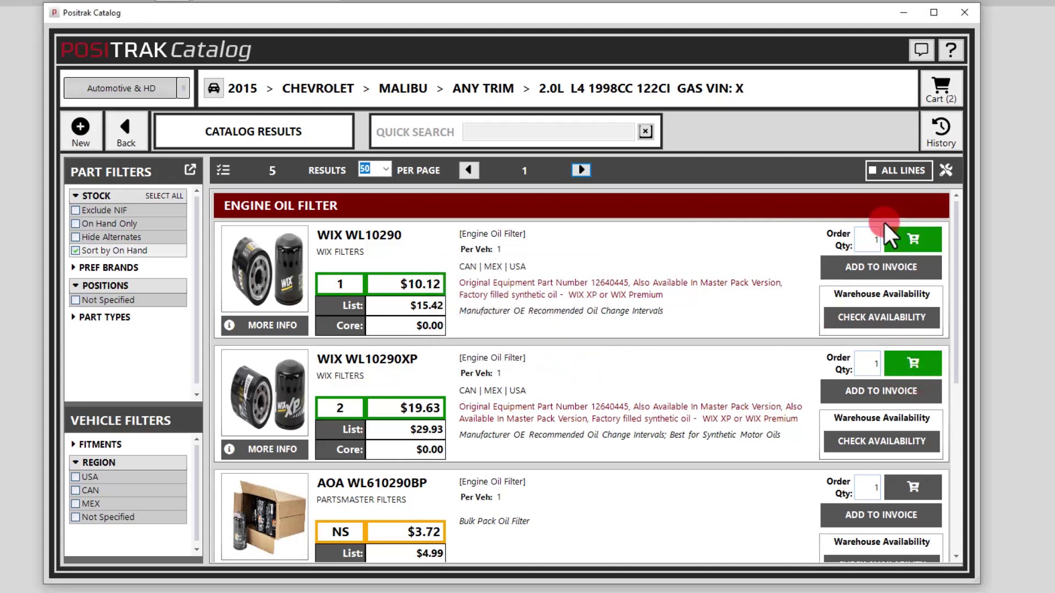
pyautogui.click(940, 84)
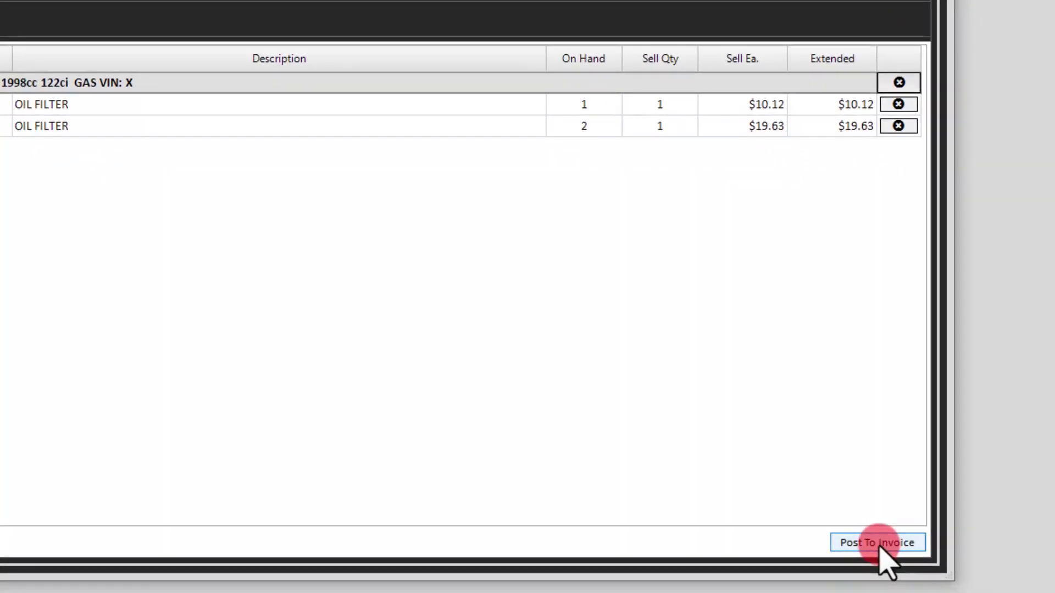
pyautogui.click(880, 543)
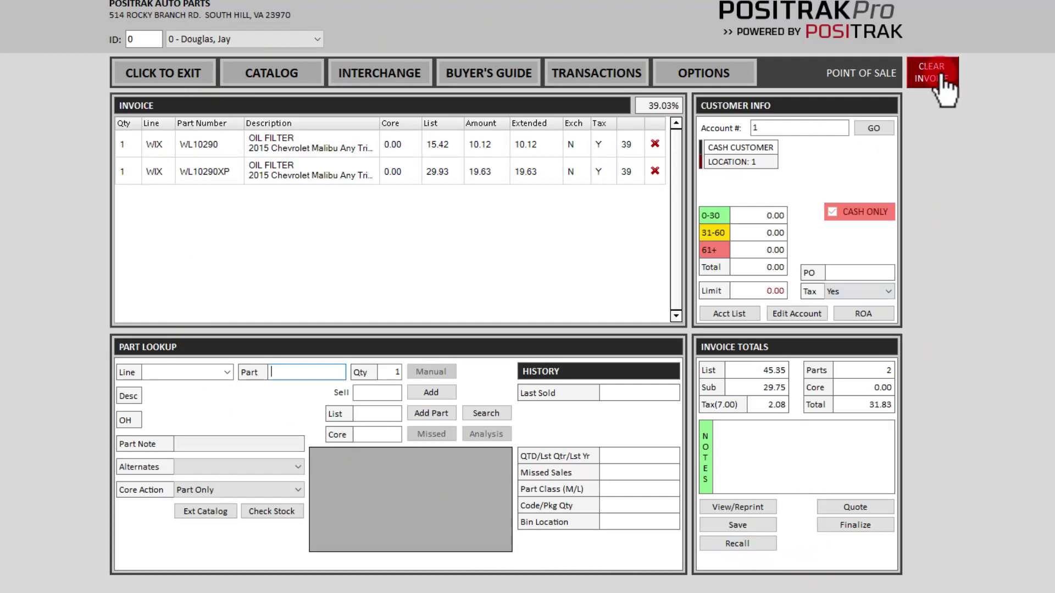
# - Reopen the parts catalog from the invoice and leave the cart for the oil filter results
pyautogui.click(272, 72)
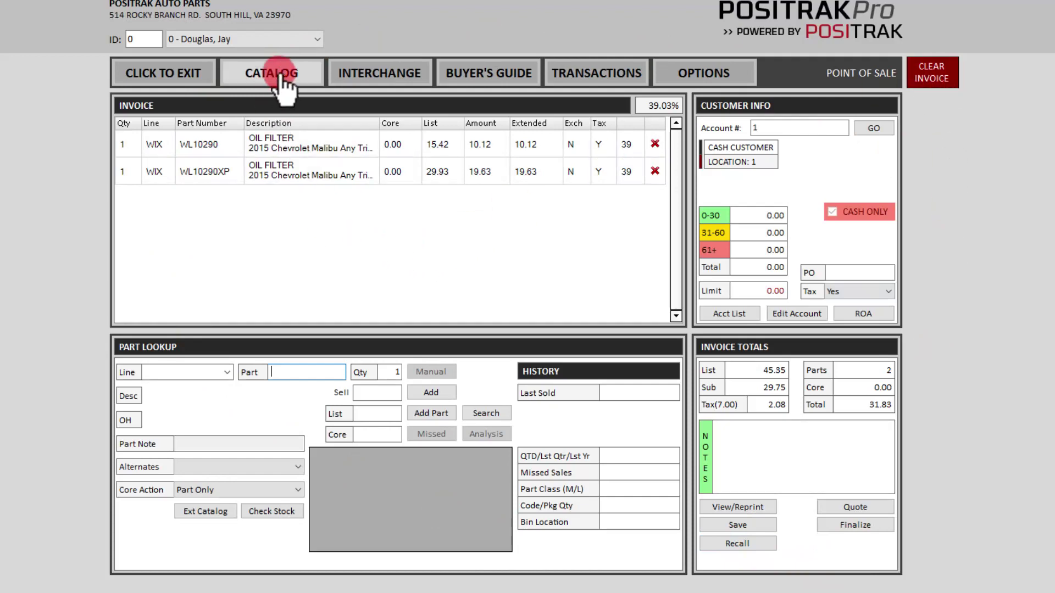
pyautogui.click(271, 73)
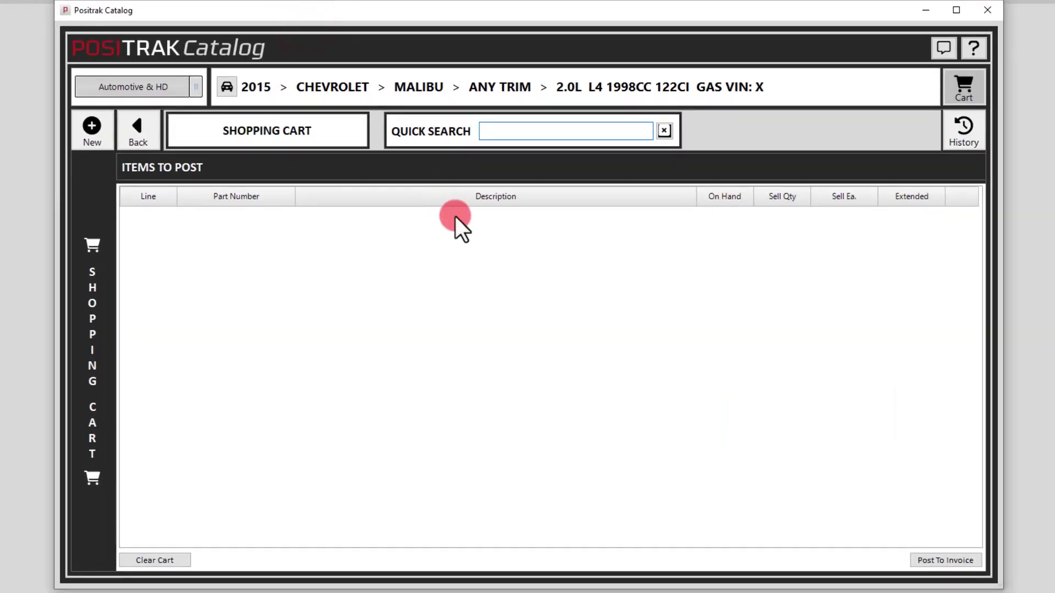
pyautogui.click(965, 86)
pyautogui.click(758, 225)
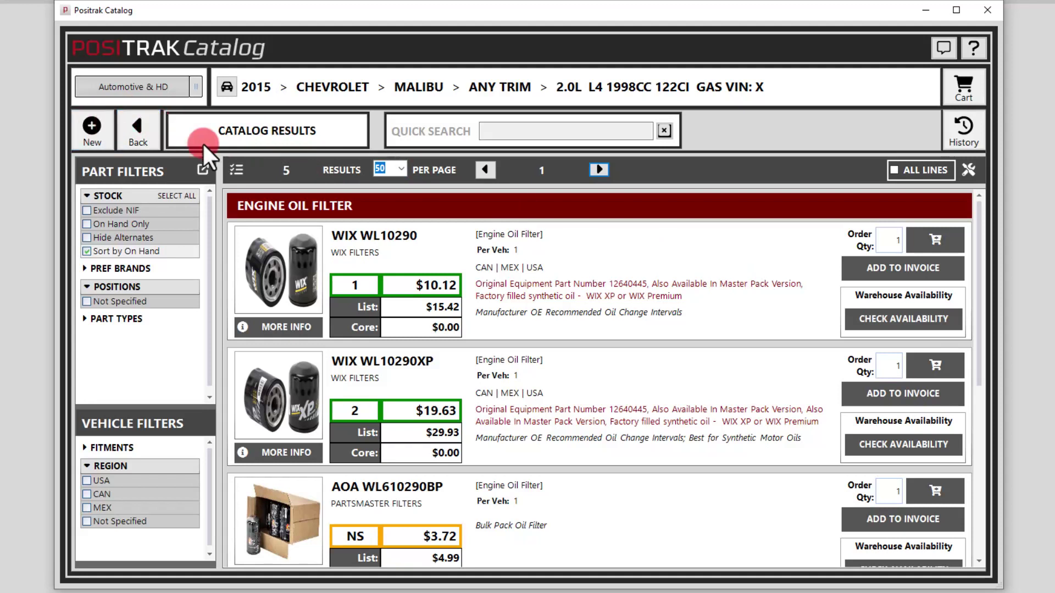
# - Add Air Filter to the selected part types alongside Oil Filter and get the combined results
pyautogui.click(138, 132)
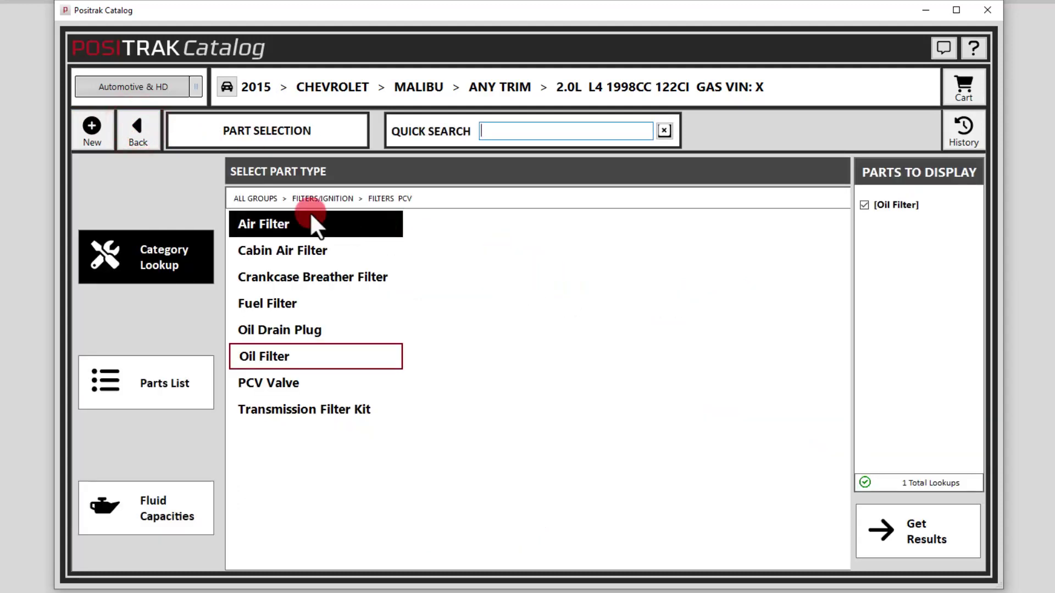
pyautogui.click(293, 224)
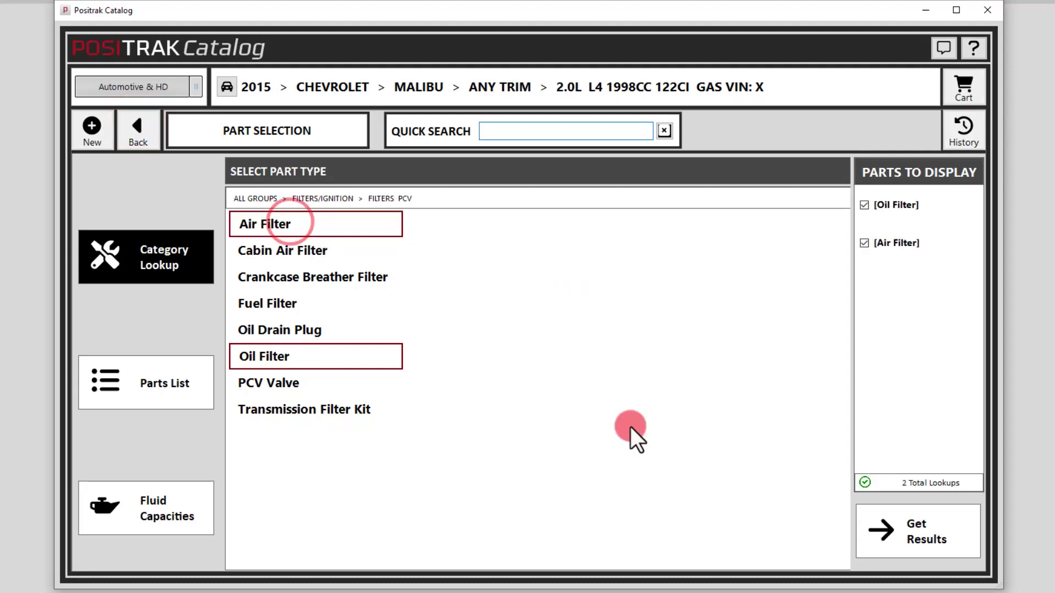
pyautogui.click(917, 531)
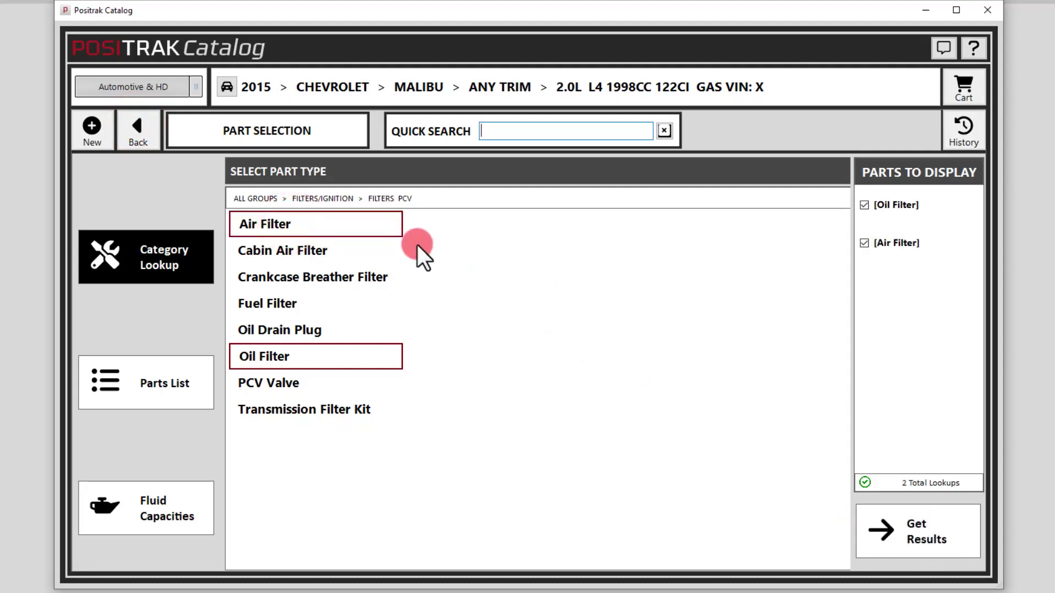
pyautogui.click(917, 528)
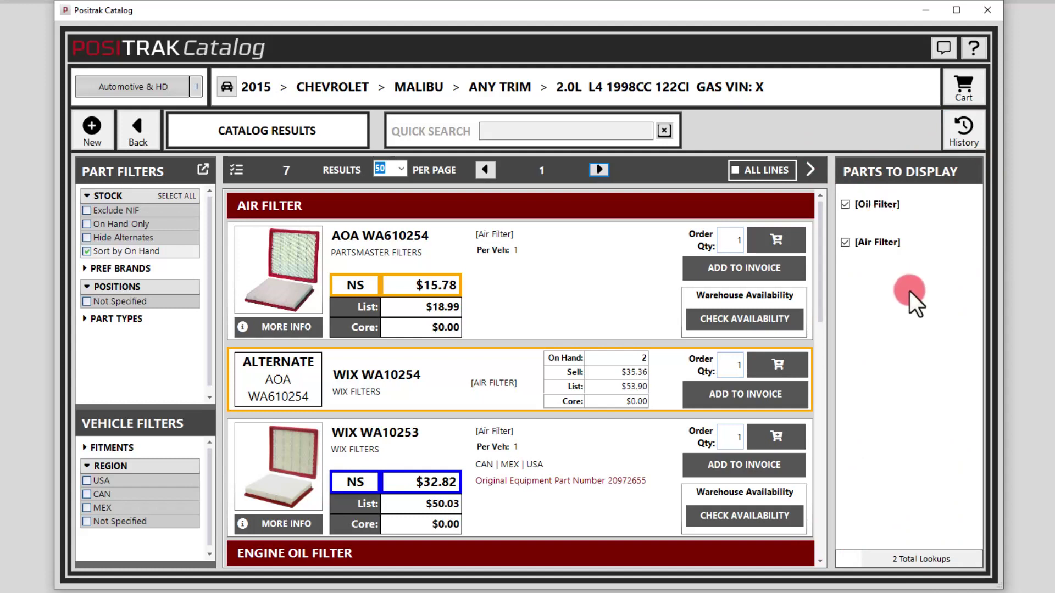
# - Hide and reshow the list of parts to display, and try excluding Air Filter from the results, restoring both
pyautogui.click(813, 170)
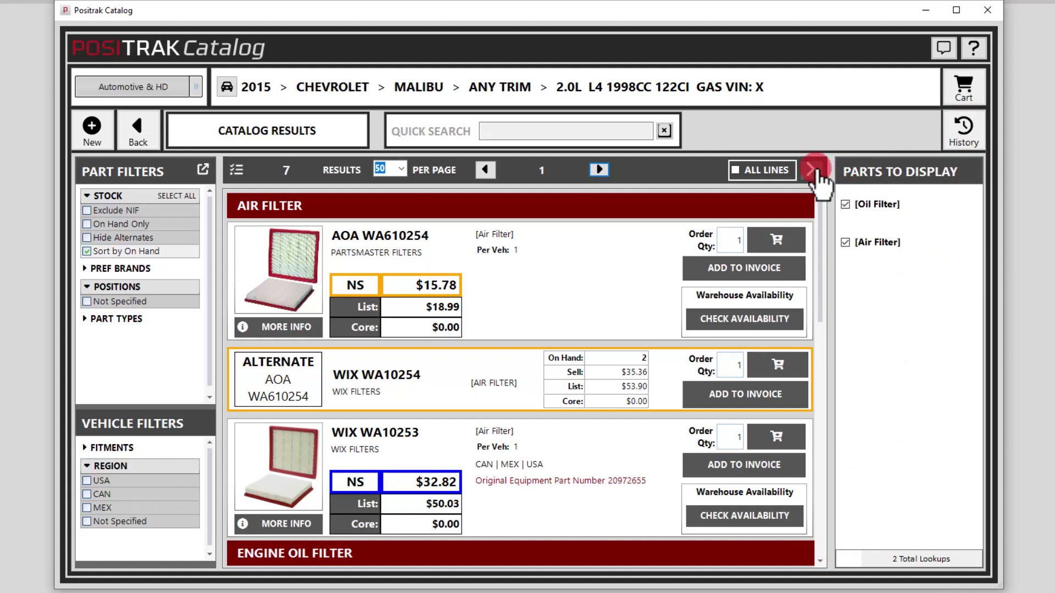
pyautogui.click(816, 169)
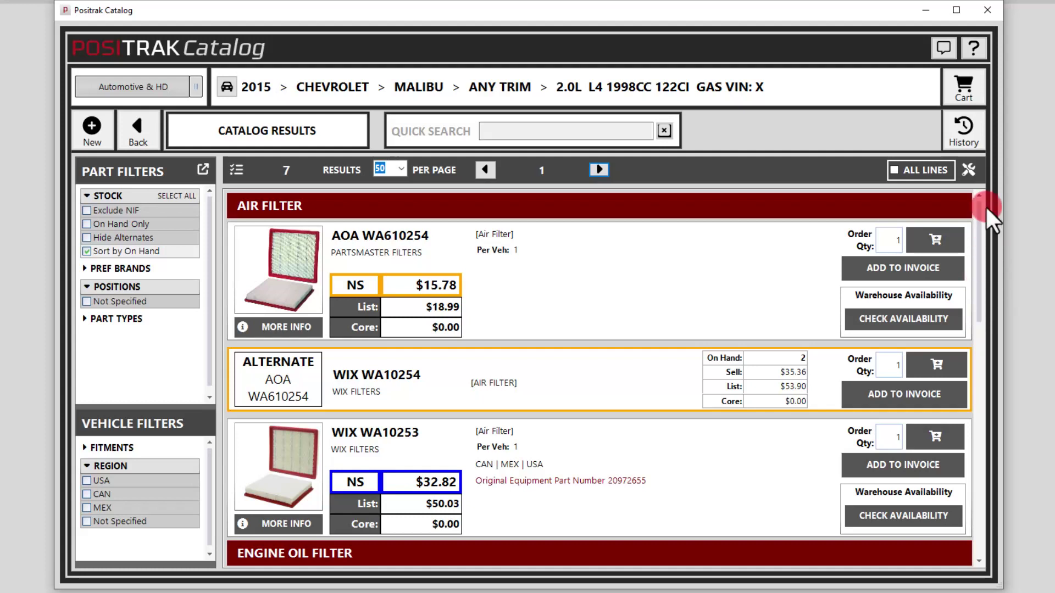
pyautogui.click(970, 173)
pyautogui.click(895, 242)
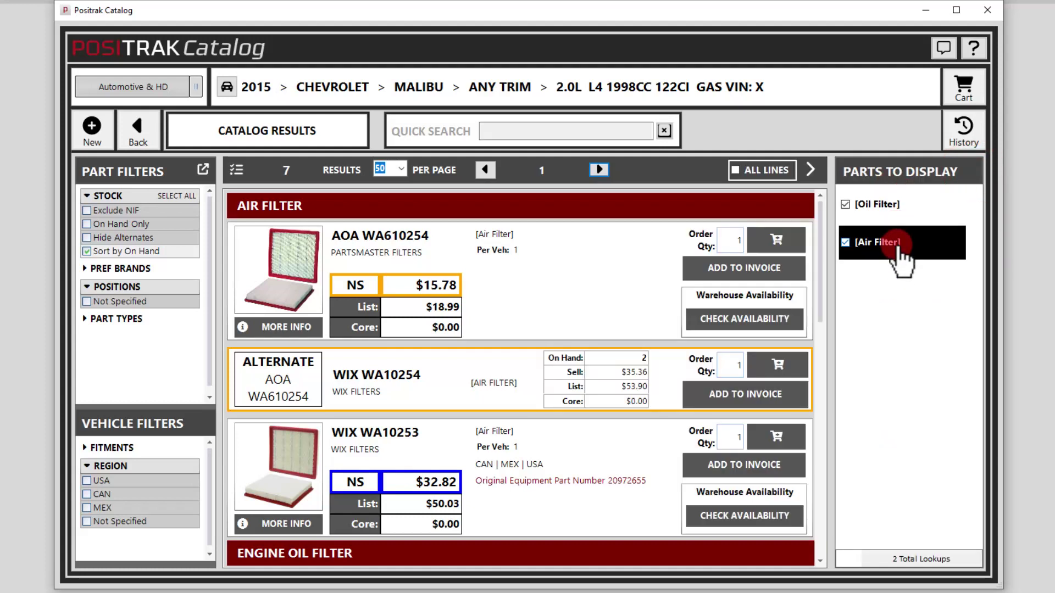
pyautogui.click(812, 171)
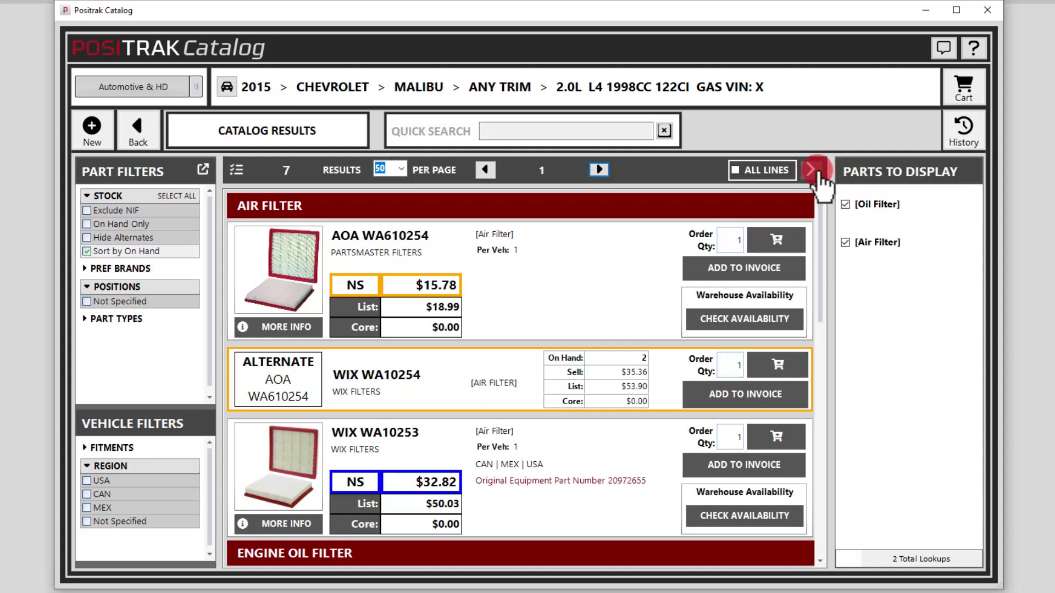
pyautogui.click(970, 171)
pyautogui.click(900, 194)
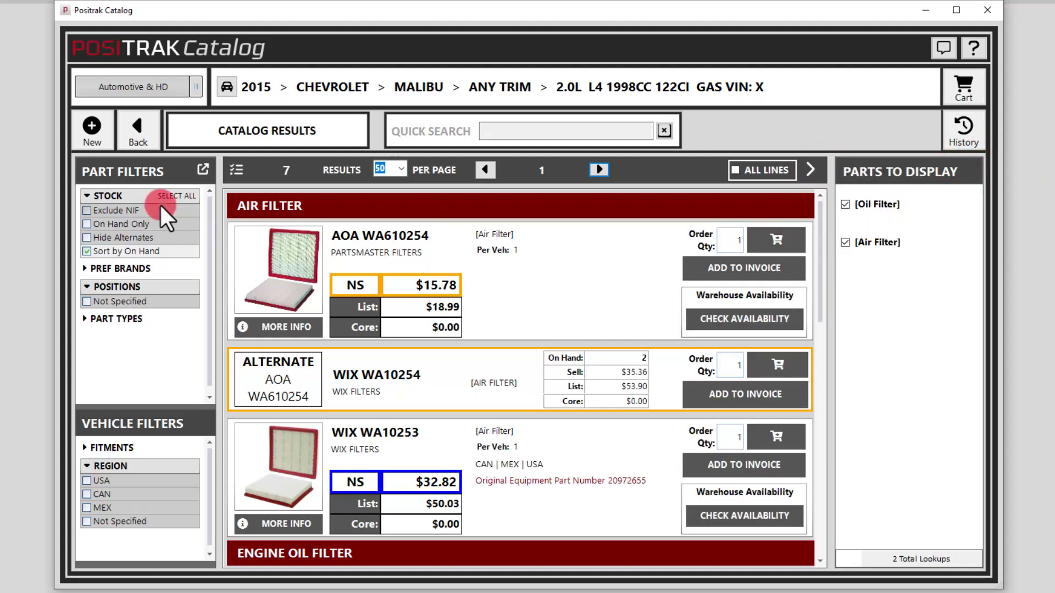
pyautogui.click(885, 243)
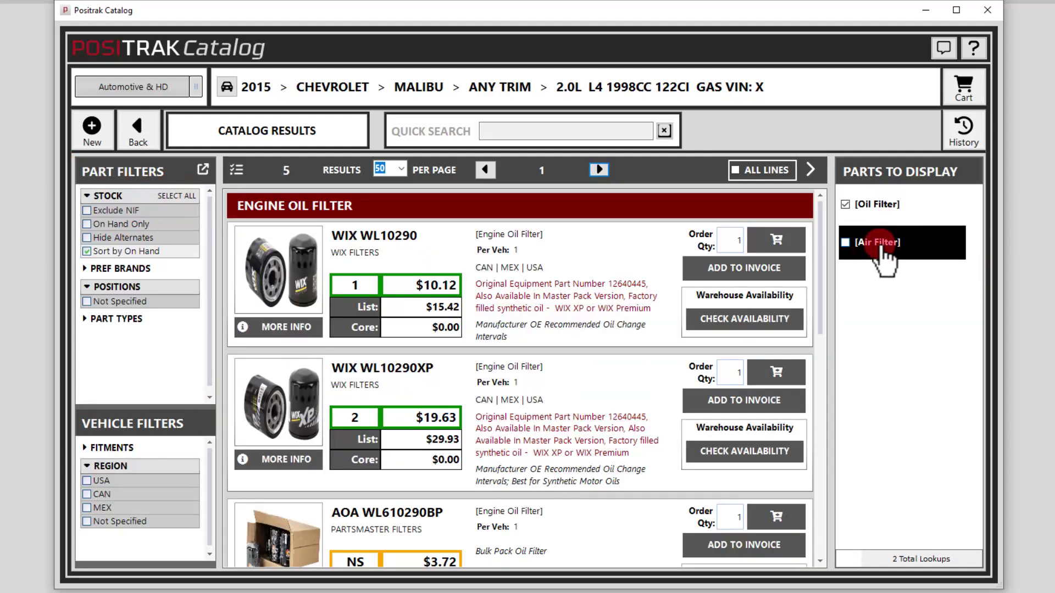
pyautogui.click(882, 244)
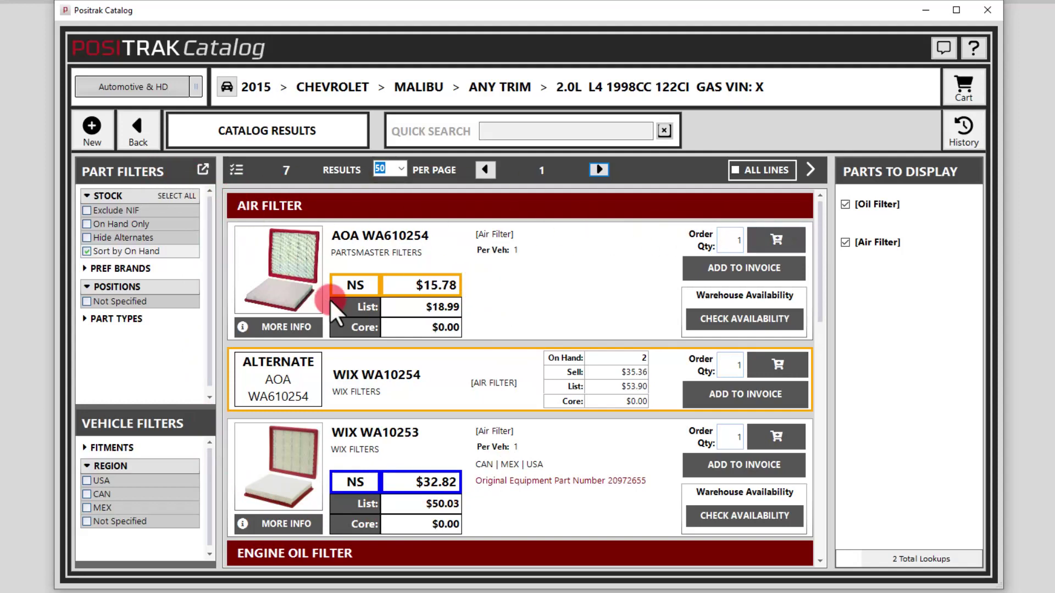
# - Review the air filter and engine oil filter results with their stock, prices and alternates
pyautogui.scroll(-4, 330, 299)
pyautogui.scroll(-1, 362, 332)
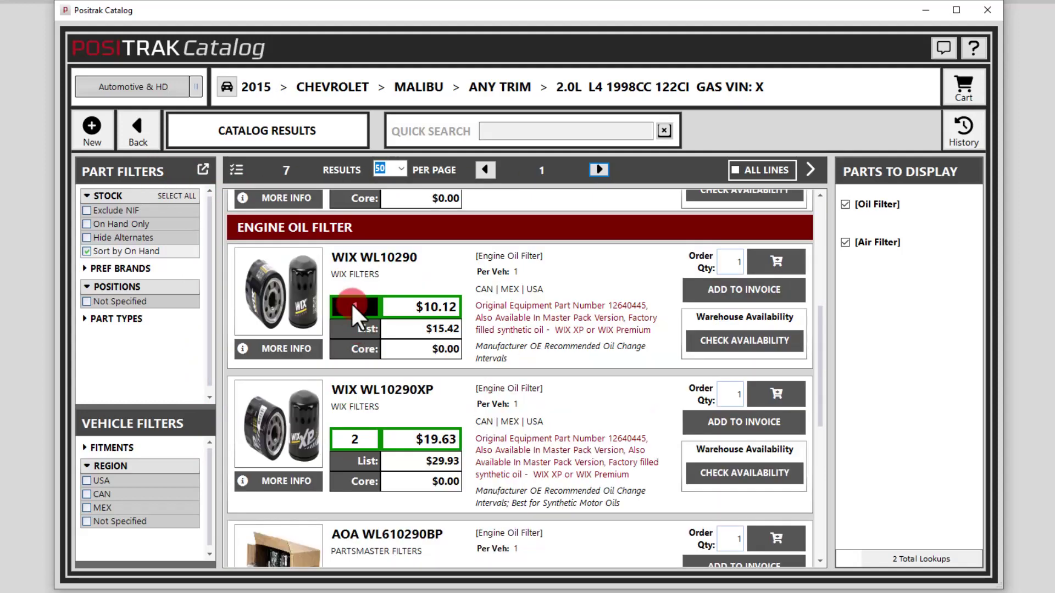
pyautogui.scroll(4, 578, 460)
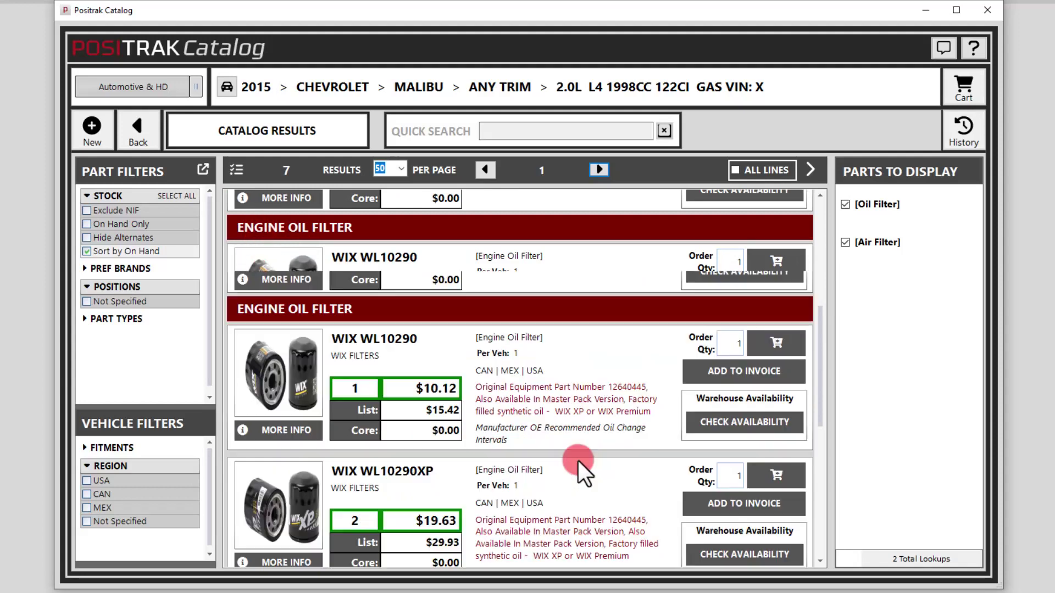
pyautogui.scroll(-4, 580, 456)
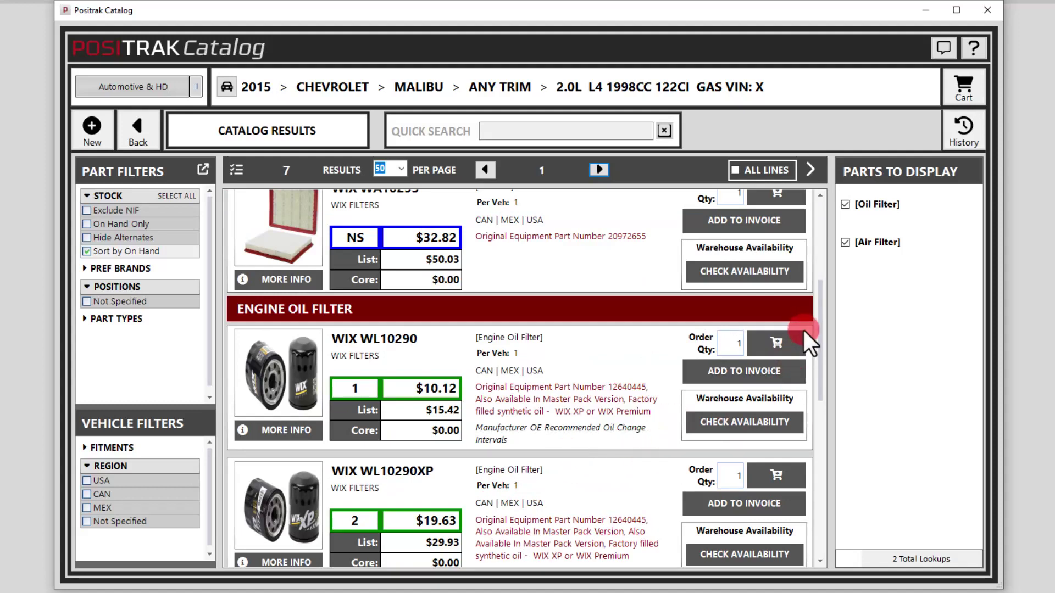
pyautogui.scroll(4, 715, 374)
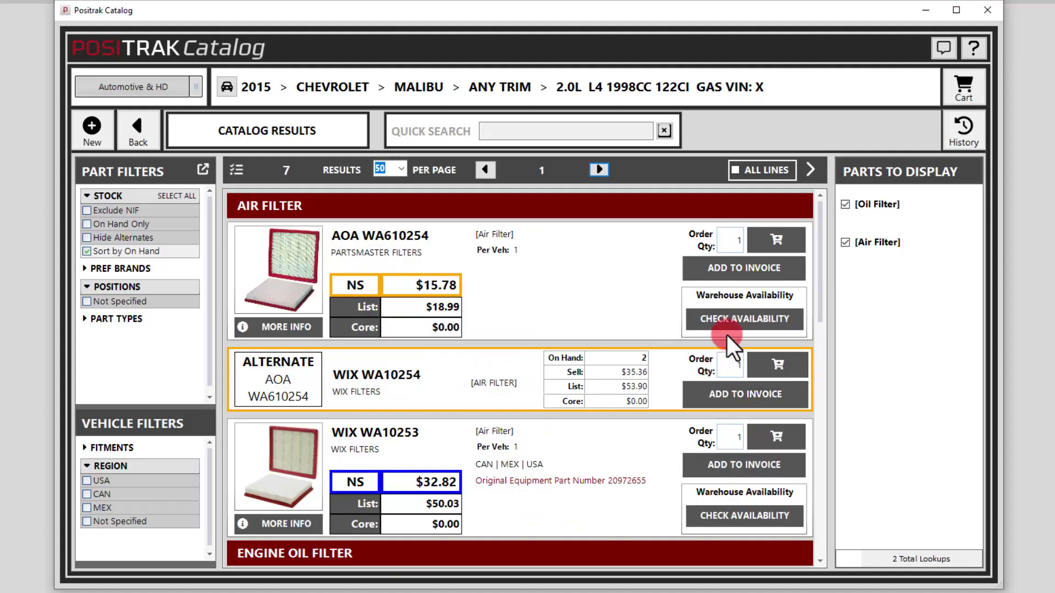
pyautogui.scroll(-4, 662, 337)
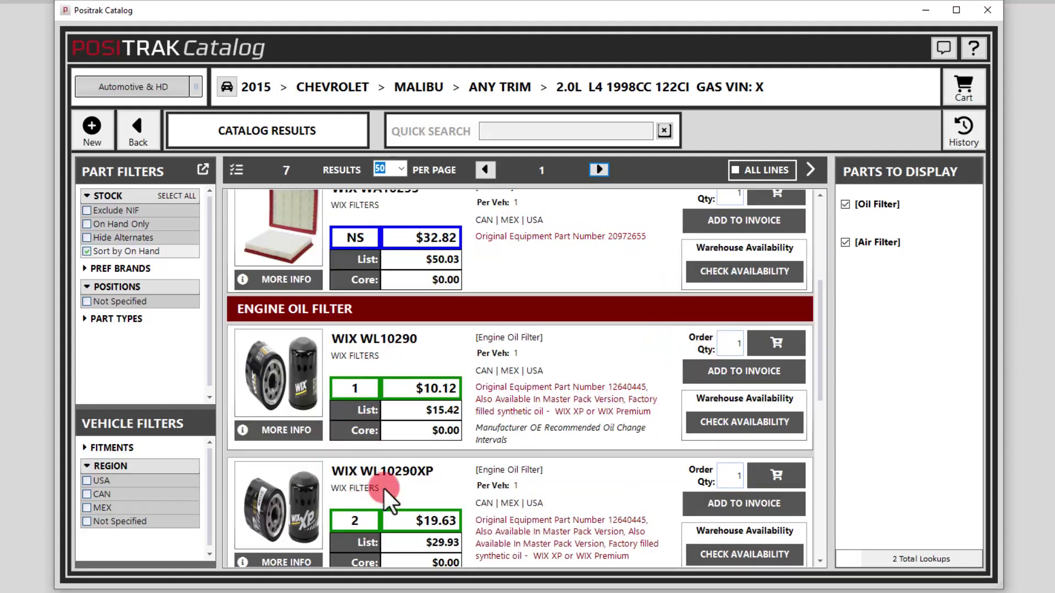
pyautogui.scroll(-2, 451, 433)
pyautogui.scroll(-6, 611, 378)
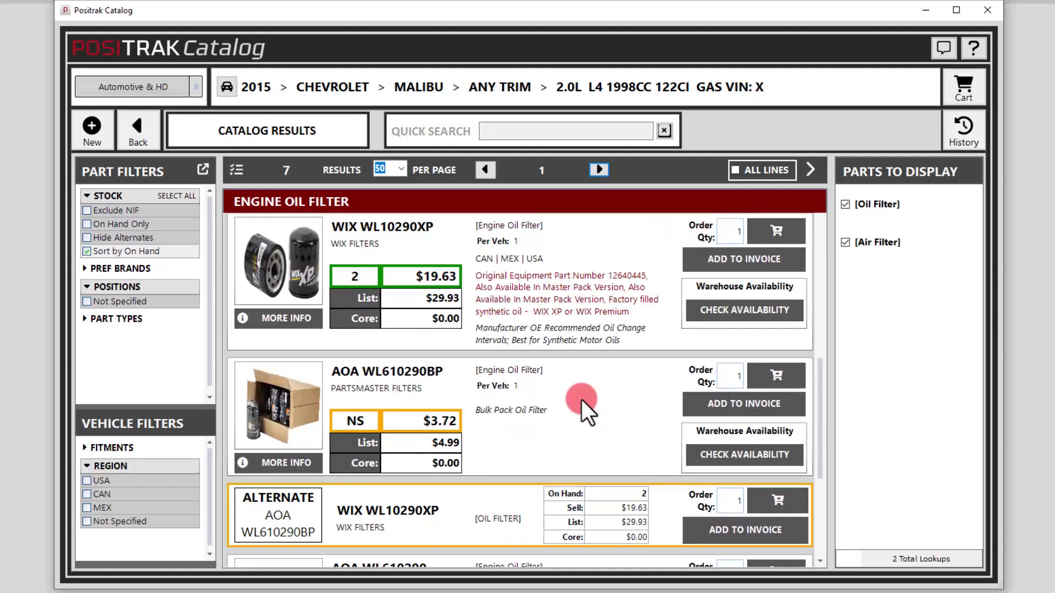
pyautogui.scroll(12, 555, 428)
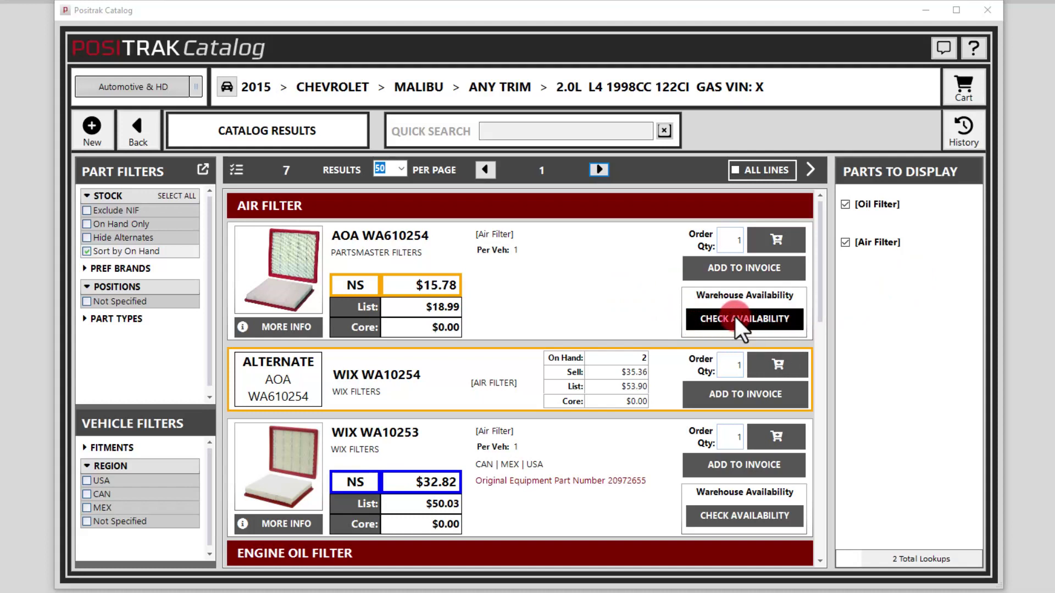
# - Check the warehouse availability of the AOA WL610290BP oil filter, including its breakdown by warehouse location
pyautogui.scroll(-5, 720, 330)
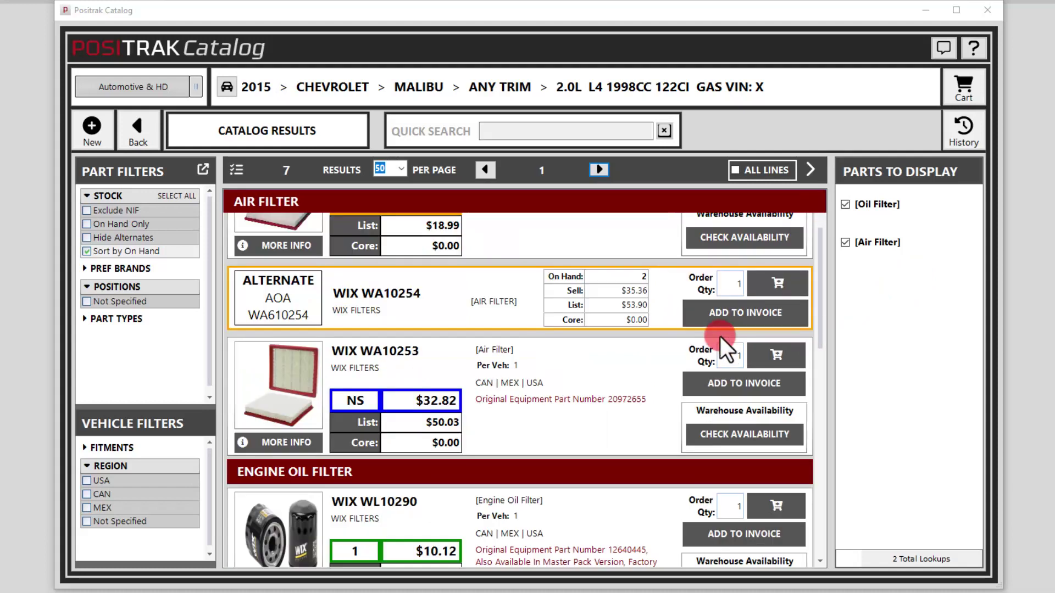
pyautogui.scroll(-5, 723, 341)
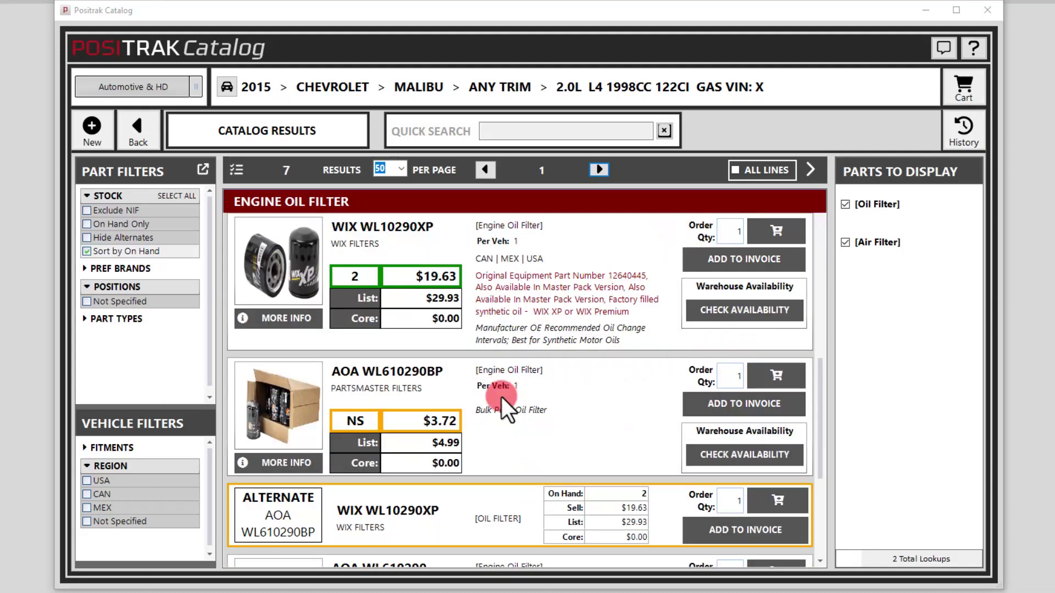
pyautogui.click(749, 456)
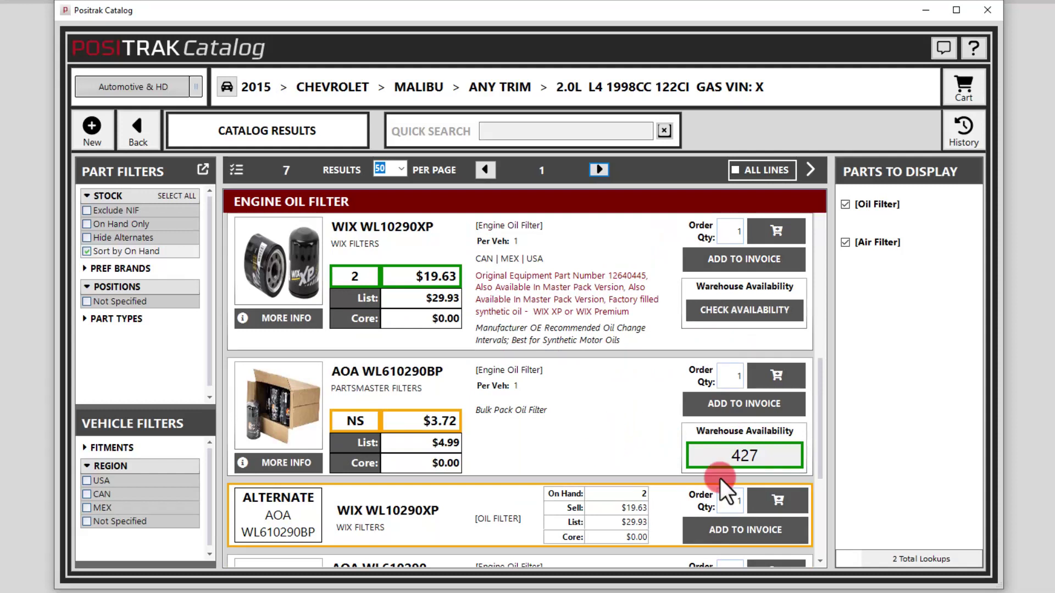
pyautogui.click(772, 455)
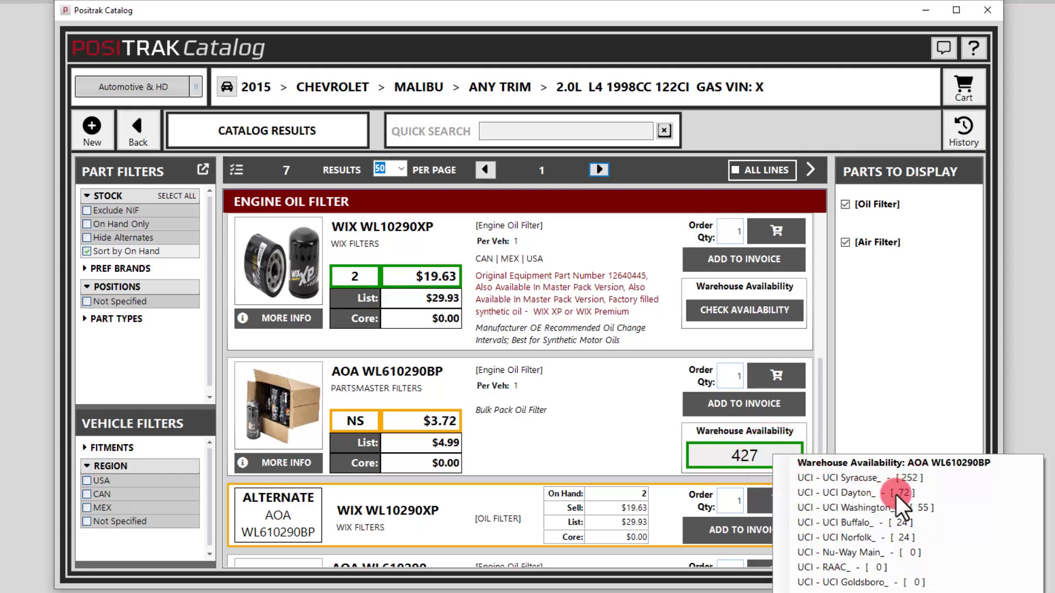
pyautogui.click(633, 441)
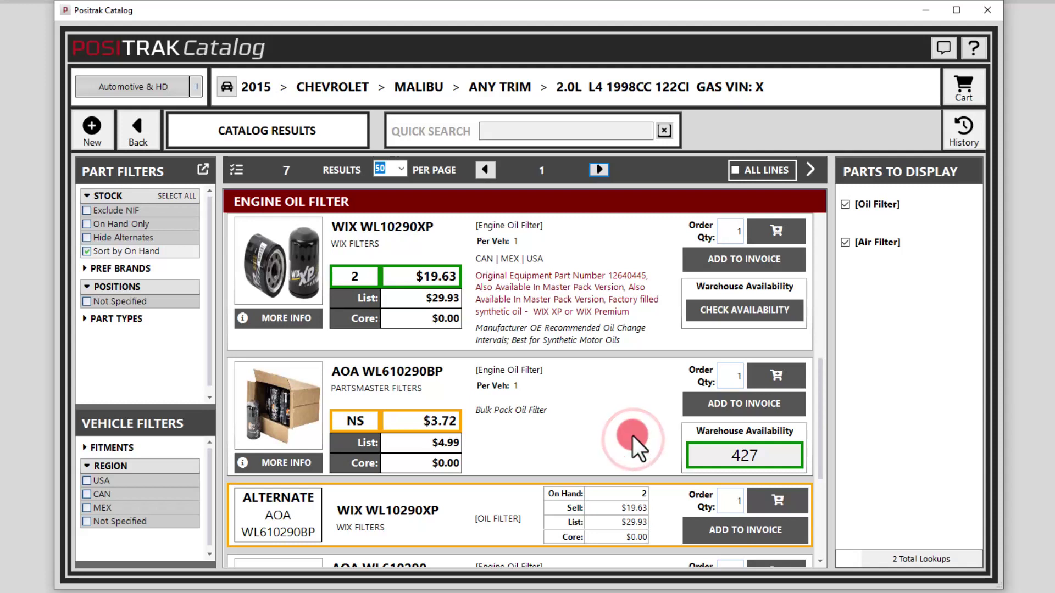
# - Start a new lookup for a 2004 Ford F-150 with any trim and the 5.4L V8 engine
pyautogui.click(91, 128)
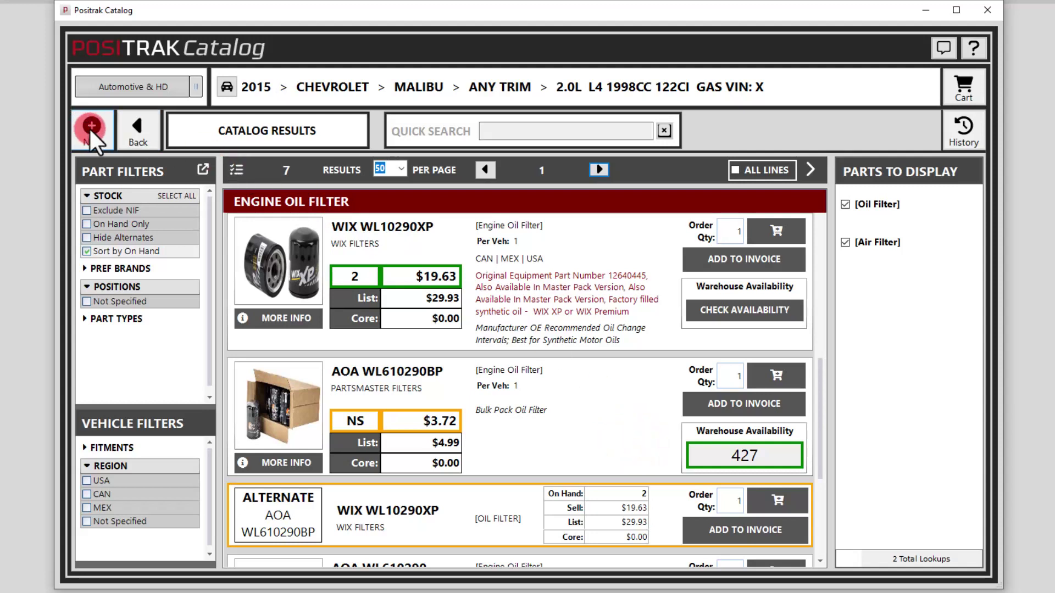
pyautogui.click(528, 352)
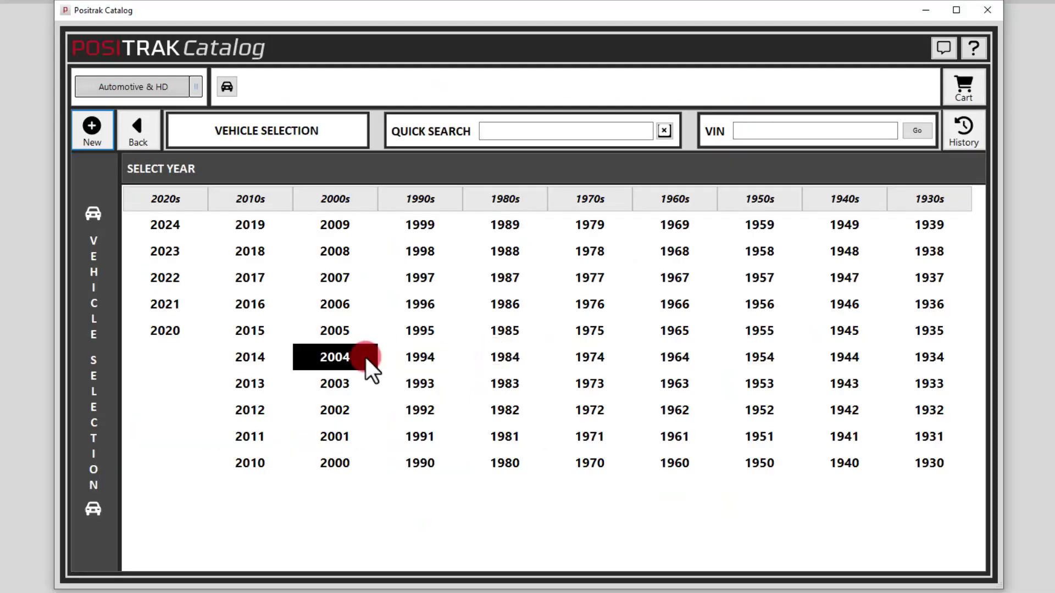
pyautogui.click(336, 358)
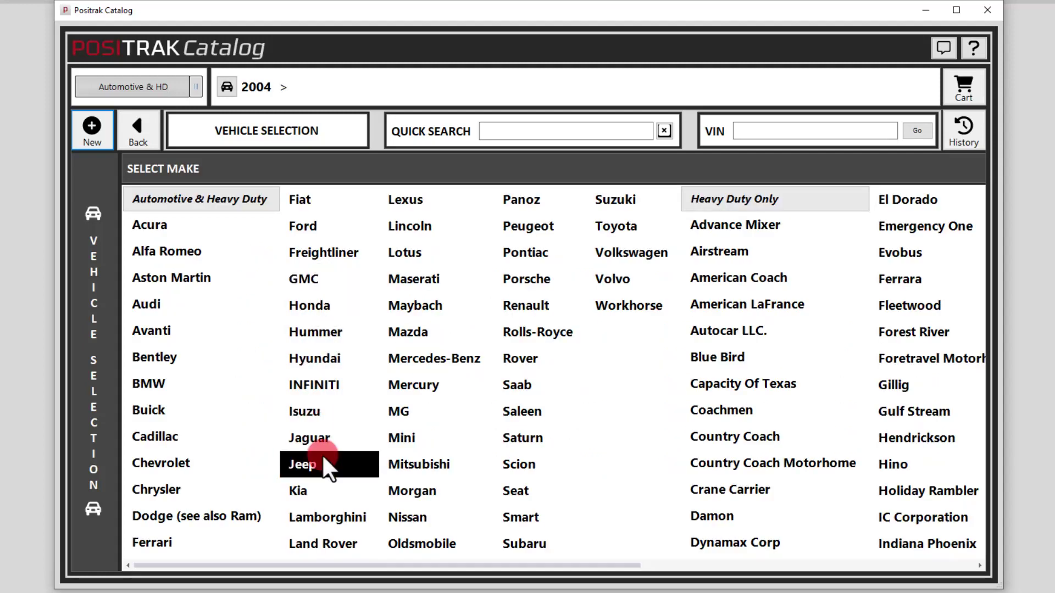
pyautogui.click(320, 226)
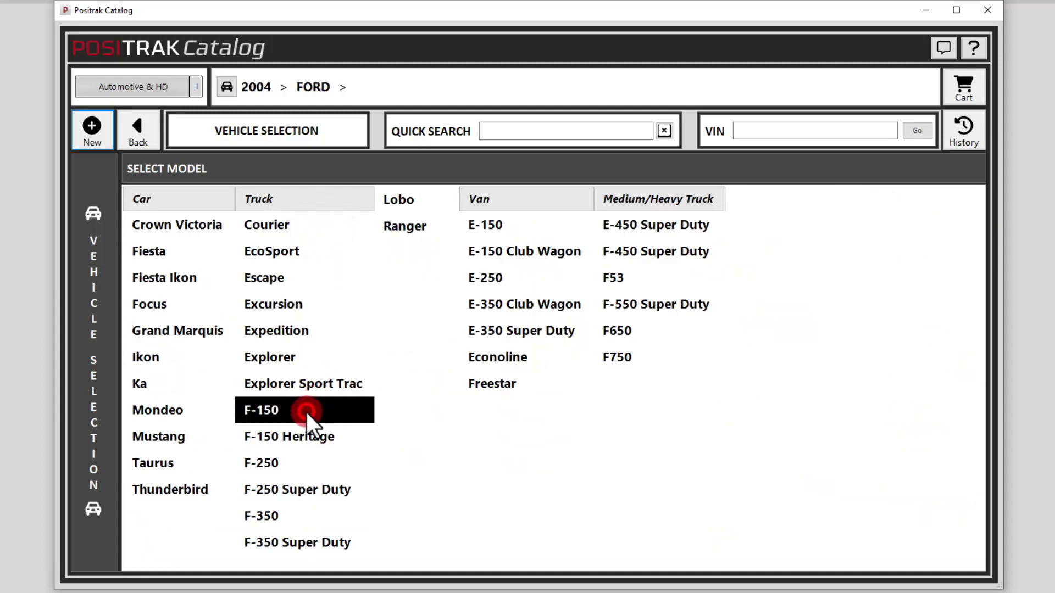
pyautogui.click(307, 412)
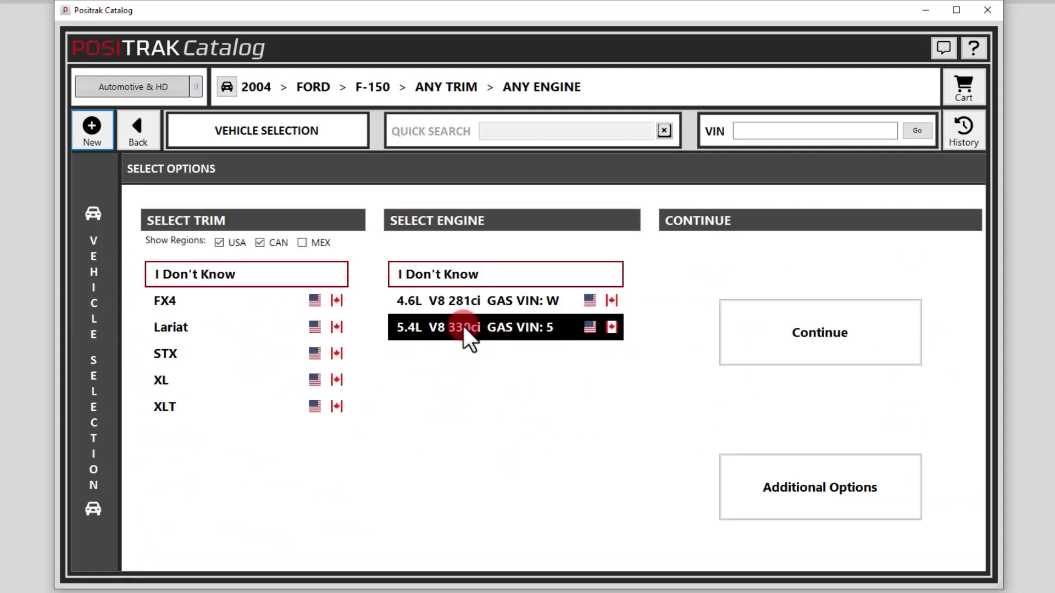
pyautogui.click(462, 329)
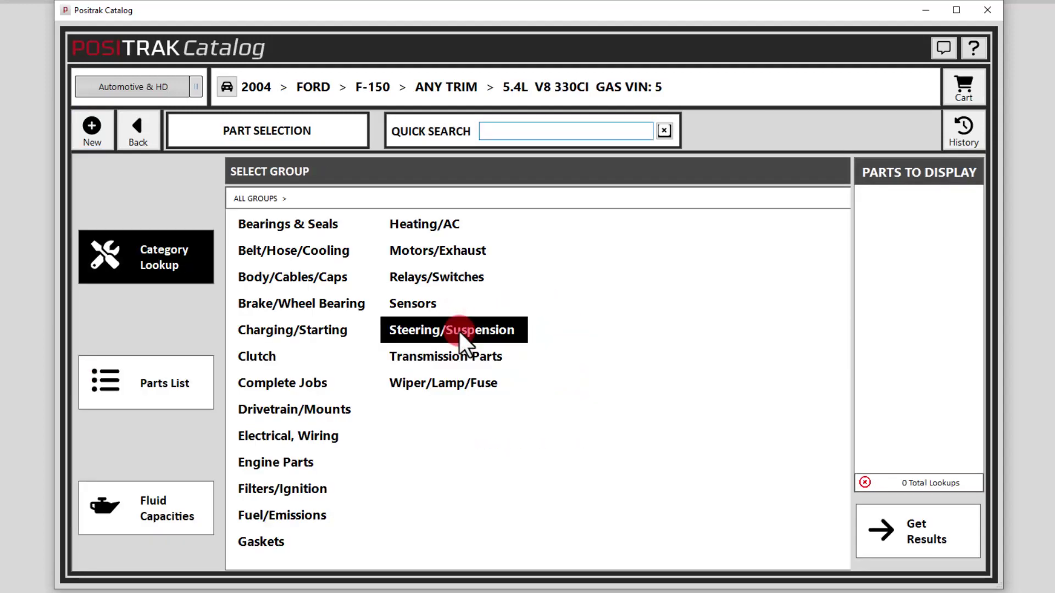
# - Search the truck's parts for "univer", select Universal Joint, and get the catalog results
pyautogui.write('unib')
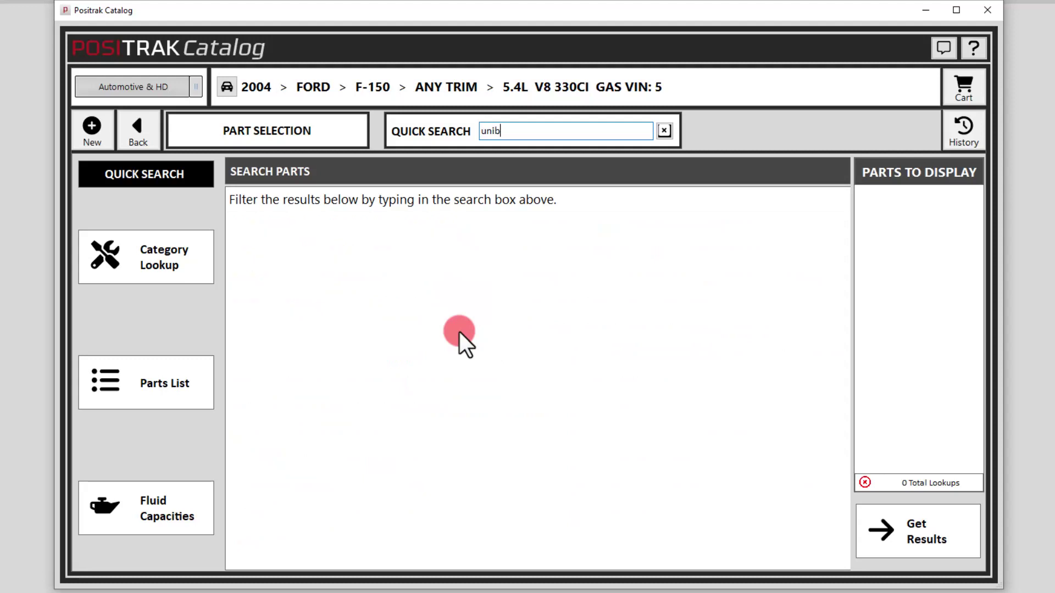
pyautogui.press('BackSpace')
pyautogui.write('ver')
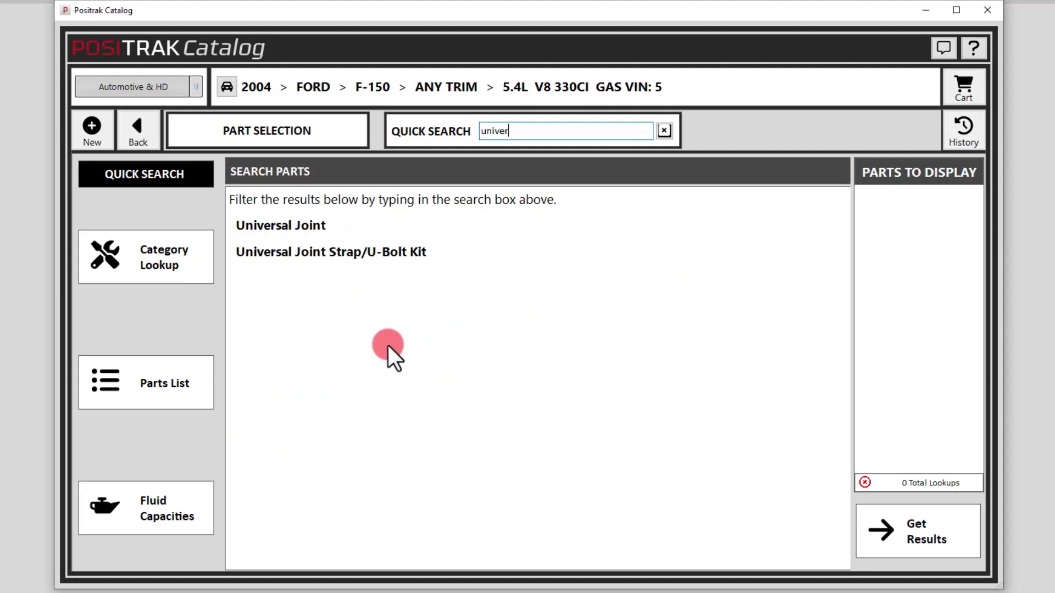
pyautogui.click(307, 225)
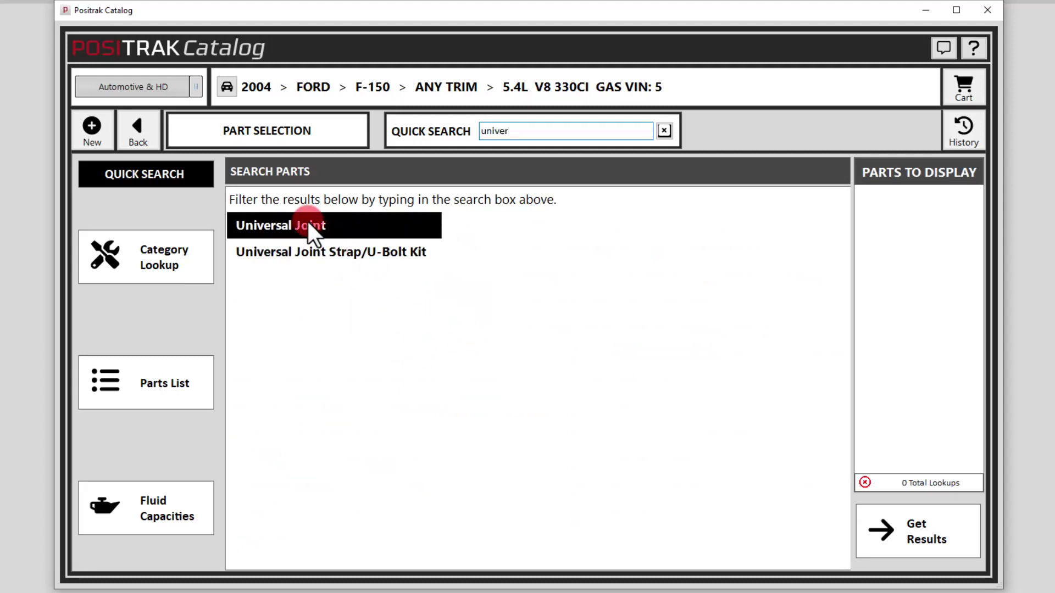
pyautogui.click(915, 534)
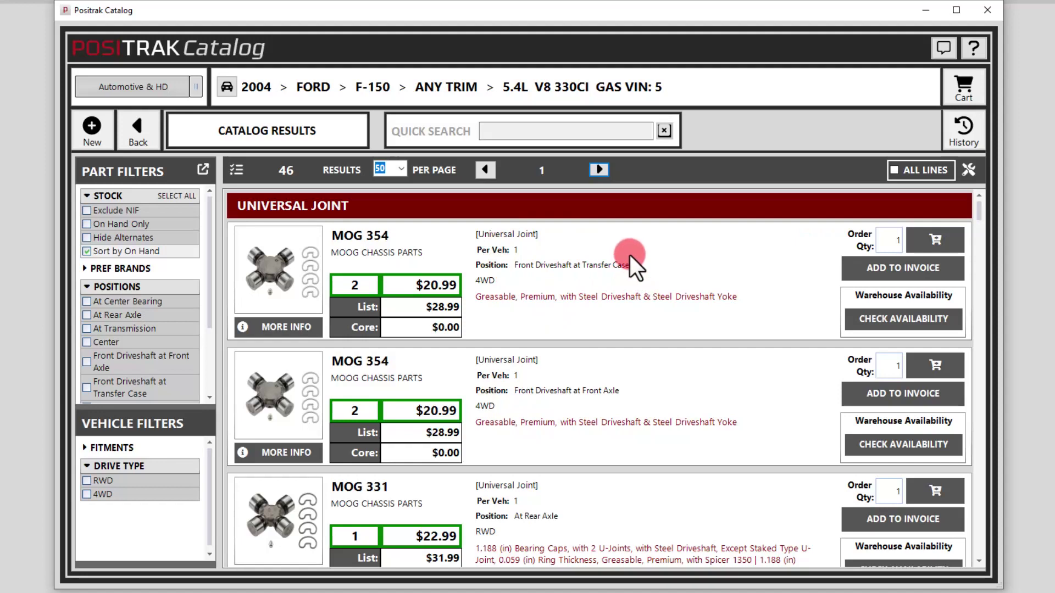
# - Filter the universal joint results to the At Rear Axle position and RWD drive type, reviewing the listed parts
pyautogui.scroll(-1, 558, 466)
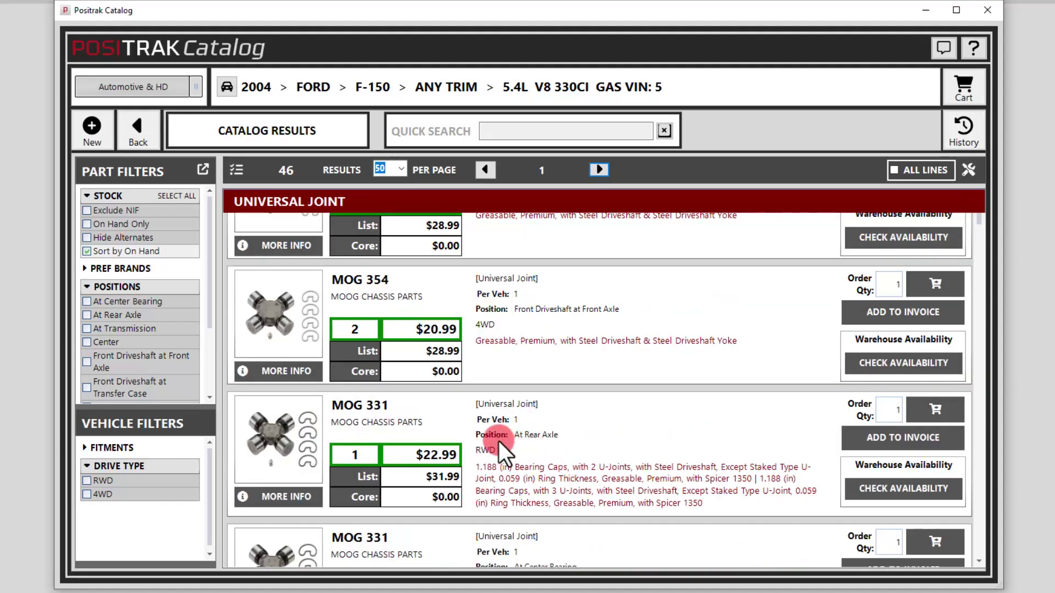
pyautogui.scroll(-2, 548, 440)
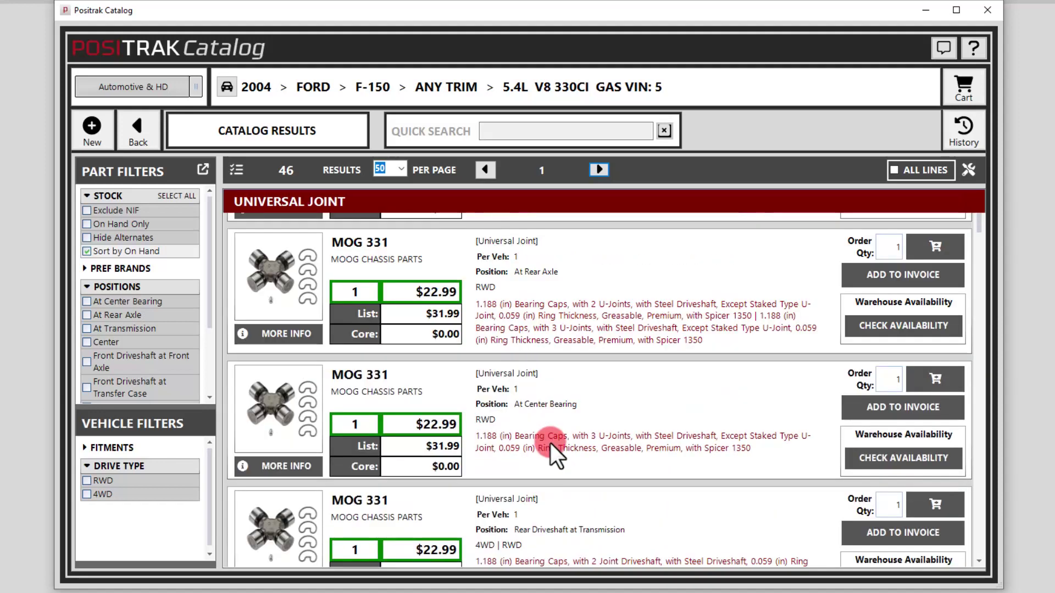
pyautogui.scroll(3, 550, 444)
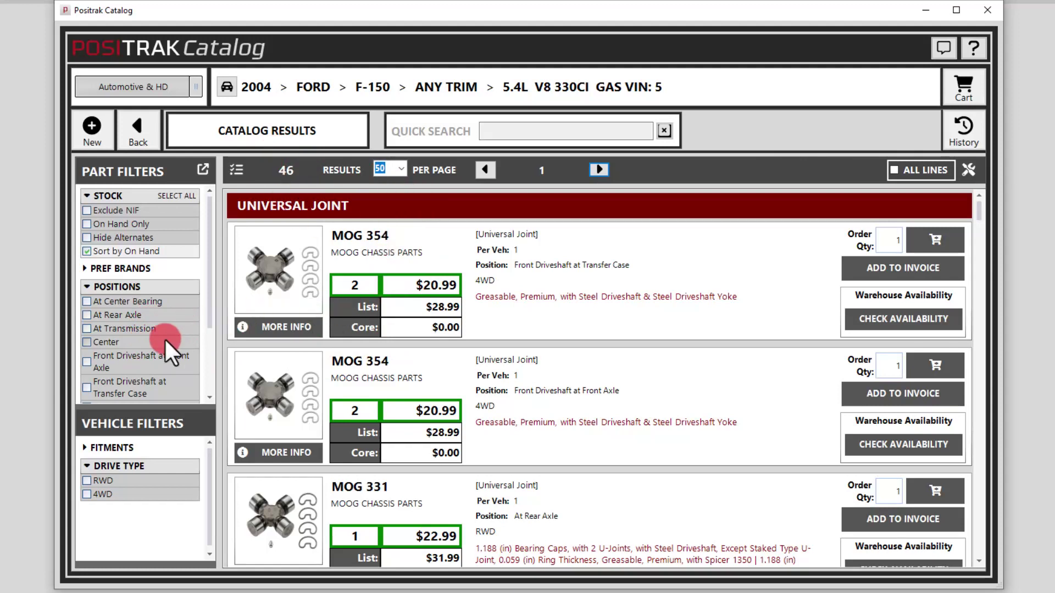
pyautogui.click(123, 316)
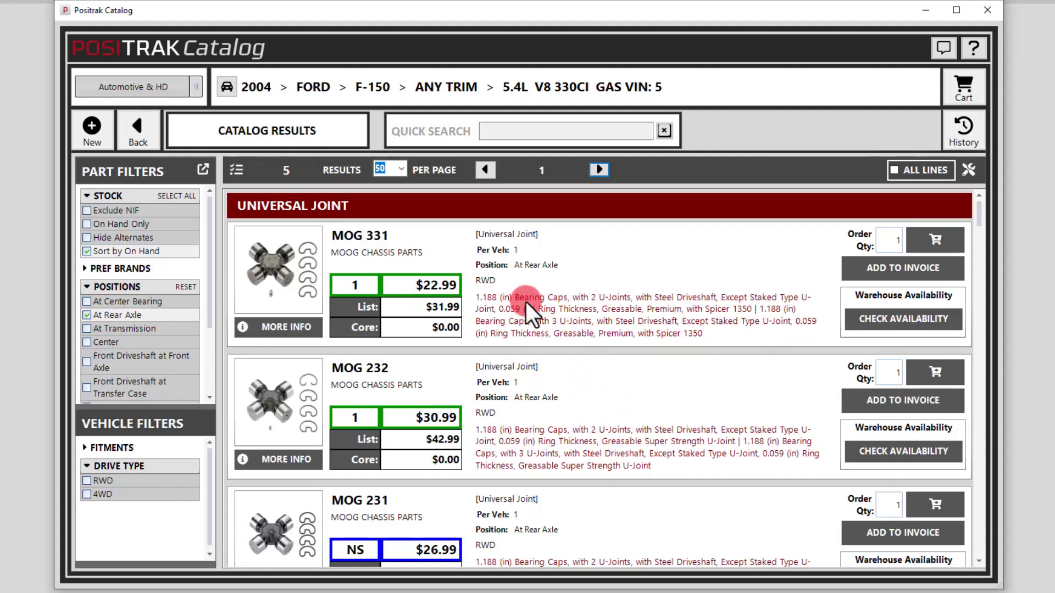
pyautogui.scroll(-5, 587, 353)
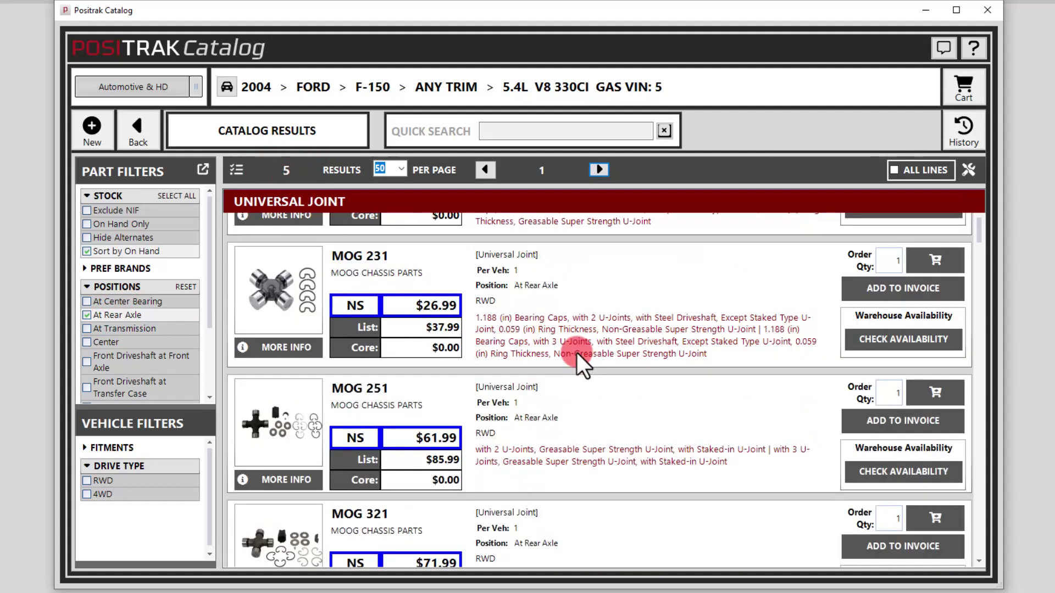
pyautogui.scroll(5, 590, 388)
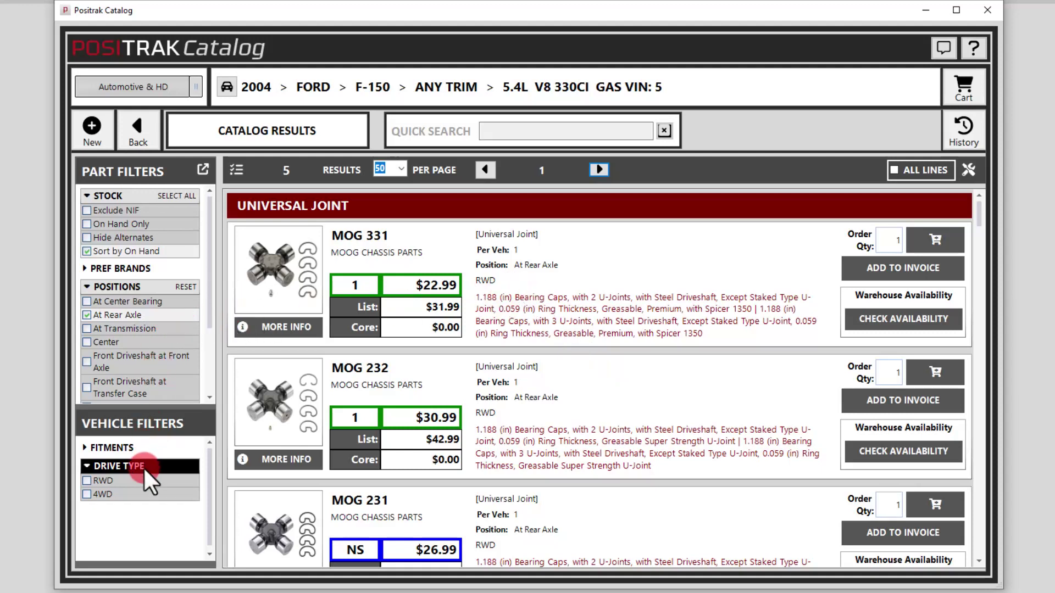
pyautogui.click(105, 482)
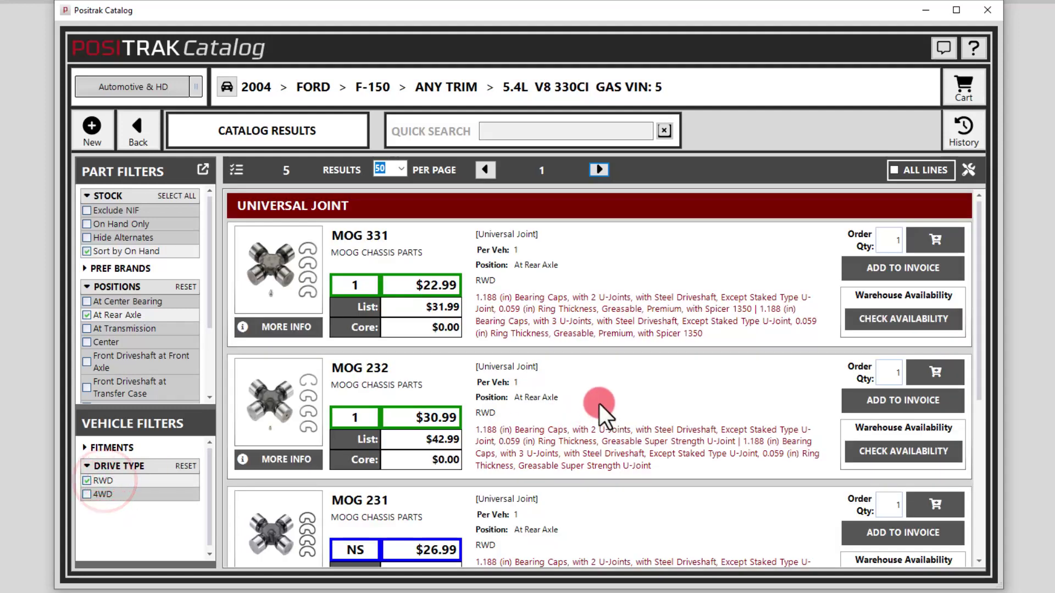
pyautogui.scroll(-4, 540, 410)
pyautogui.scroll(4, 541, 418)
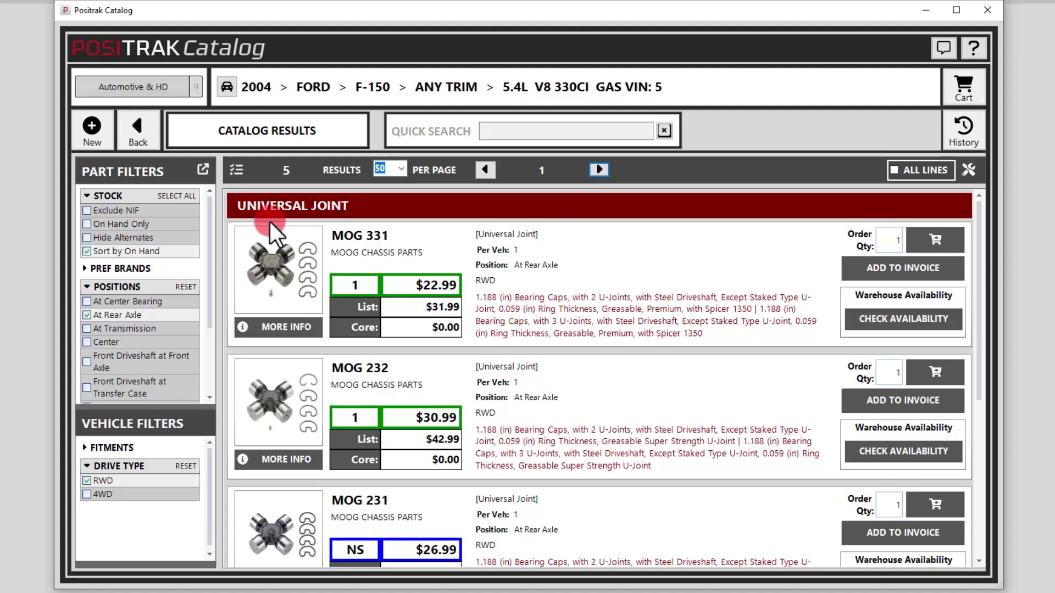
# - Start a new lookup in the Powersports catalog for a 2018 Kawasaki
pyautogui.click(91, 130)
pyautogui.click(528, 353)
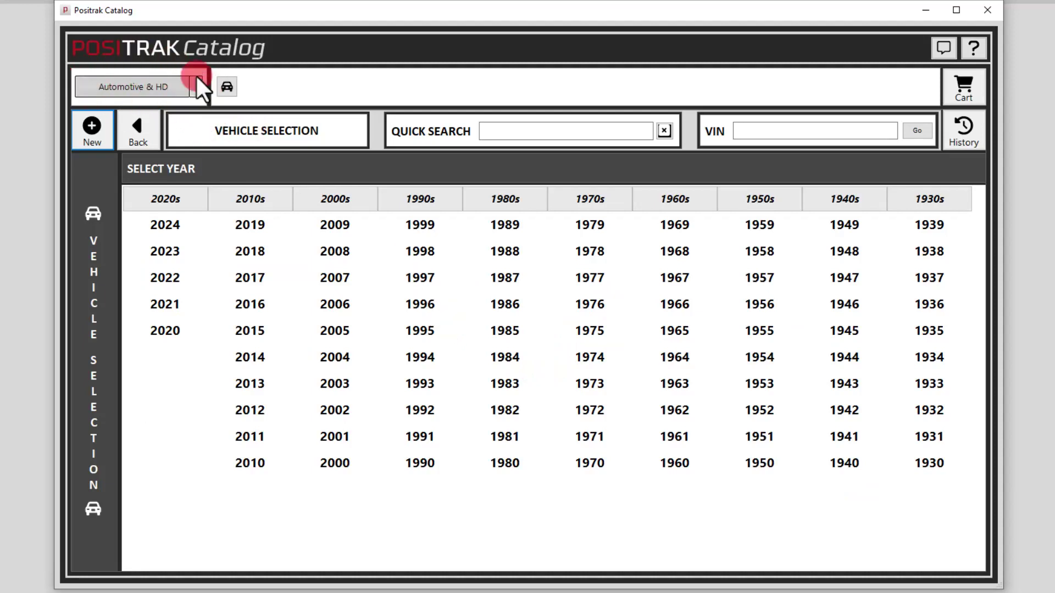
pyautogui.click(137, 90)
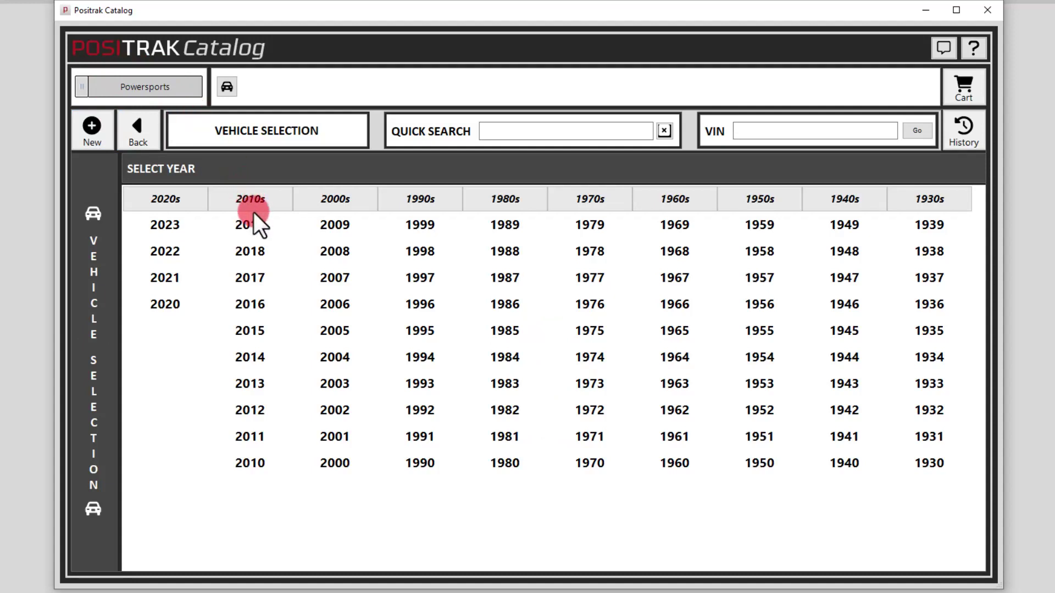
pyautogui.click(250, 252)
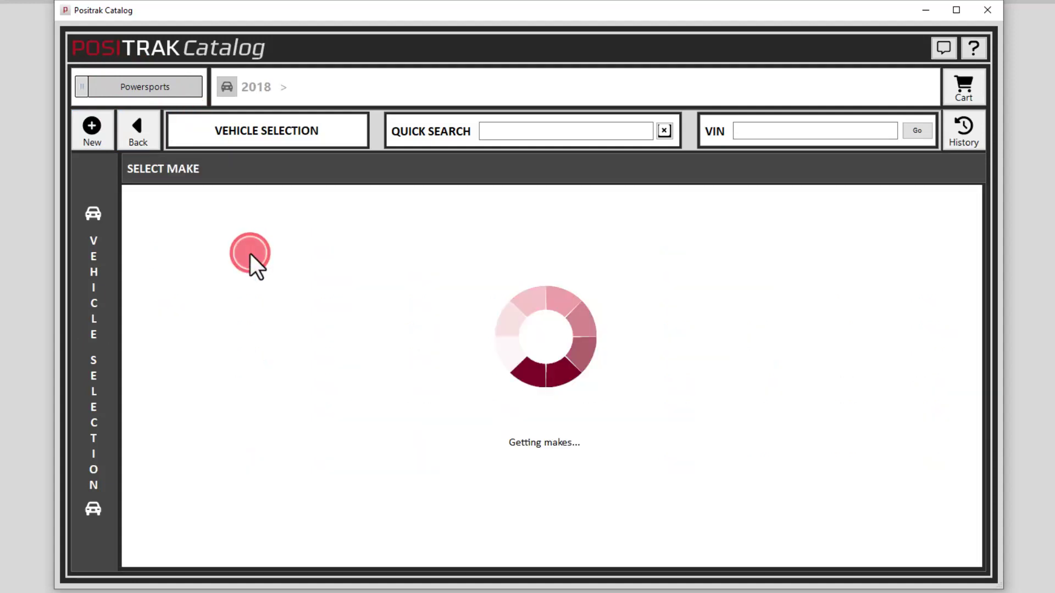
pyautogui.click(291, 316)
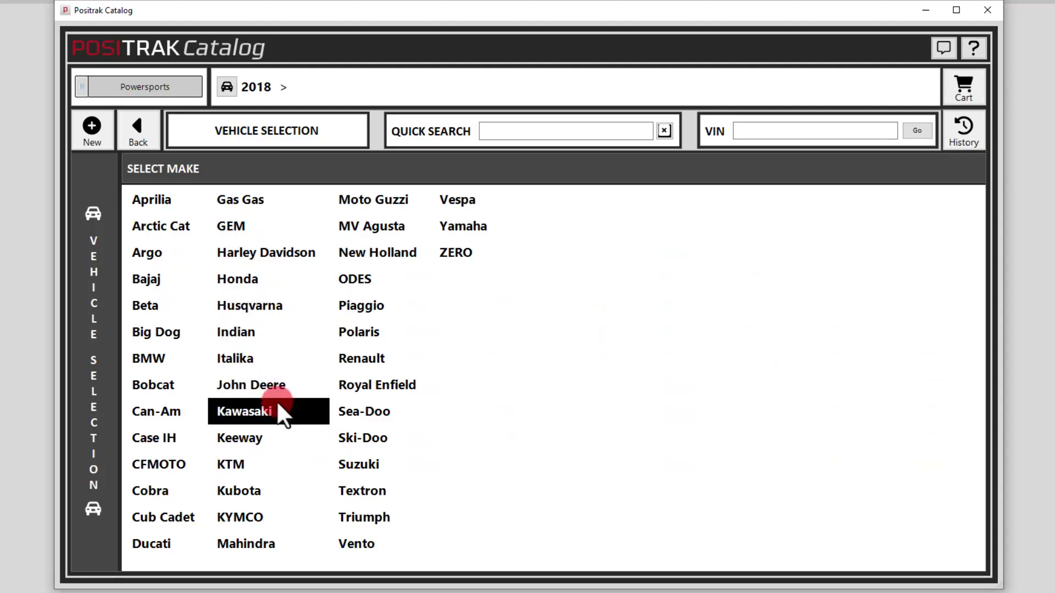
pyautogui.click(261, 415)
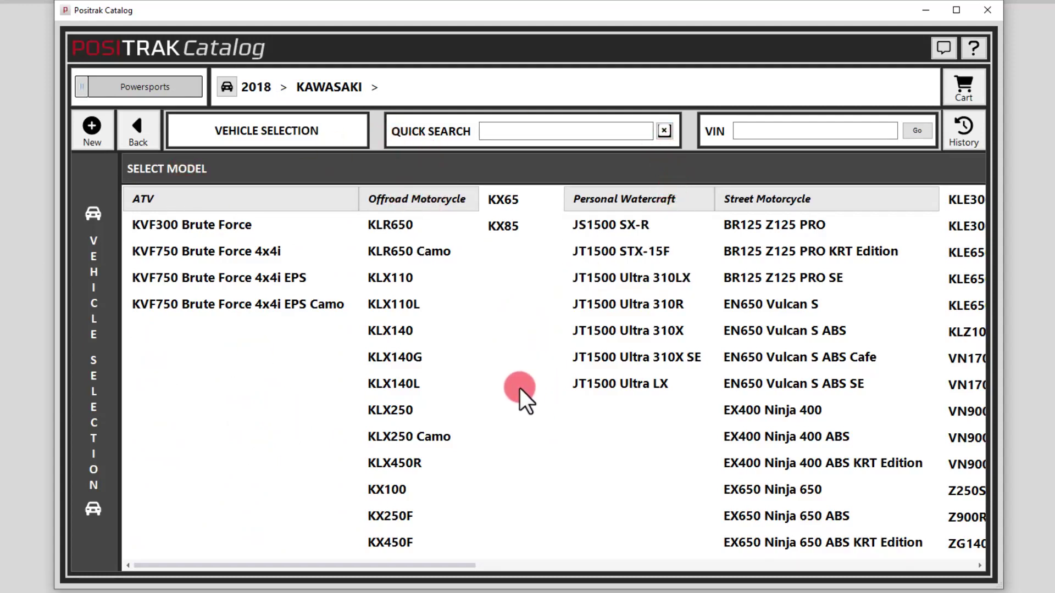
# - Choose the KAF400 Mule SX utility vehicle with Base trim and the 401cc engine, and continue to part selection
pyautogui.hscroll(5, 520, 388)
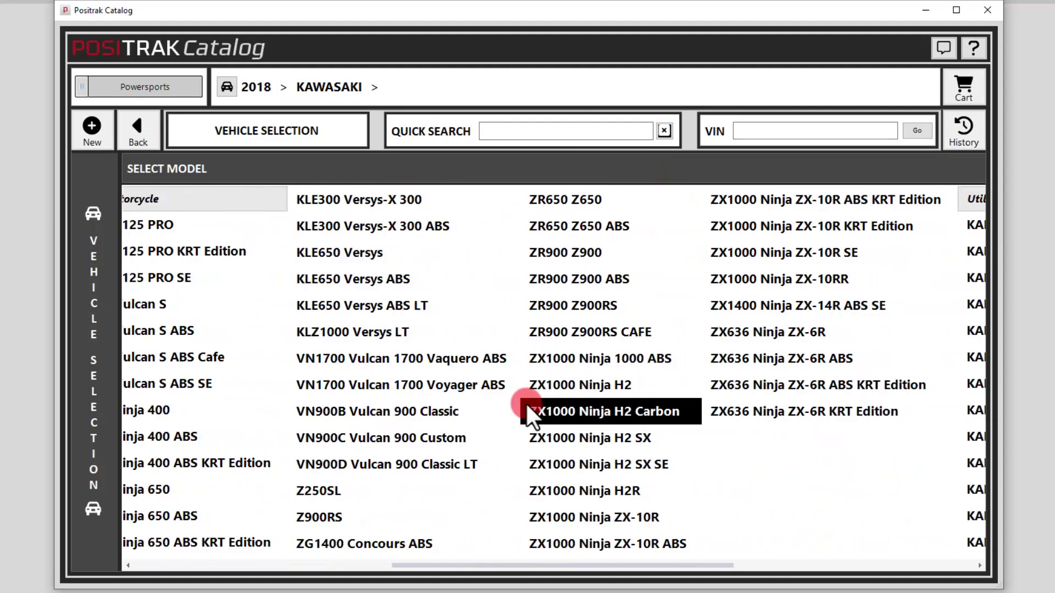
pyautogui.hscroll(5, 527, 405)
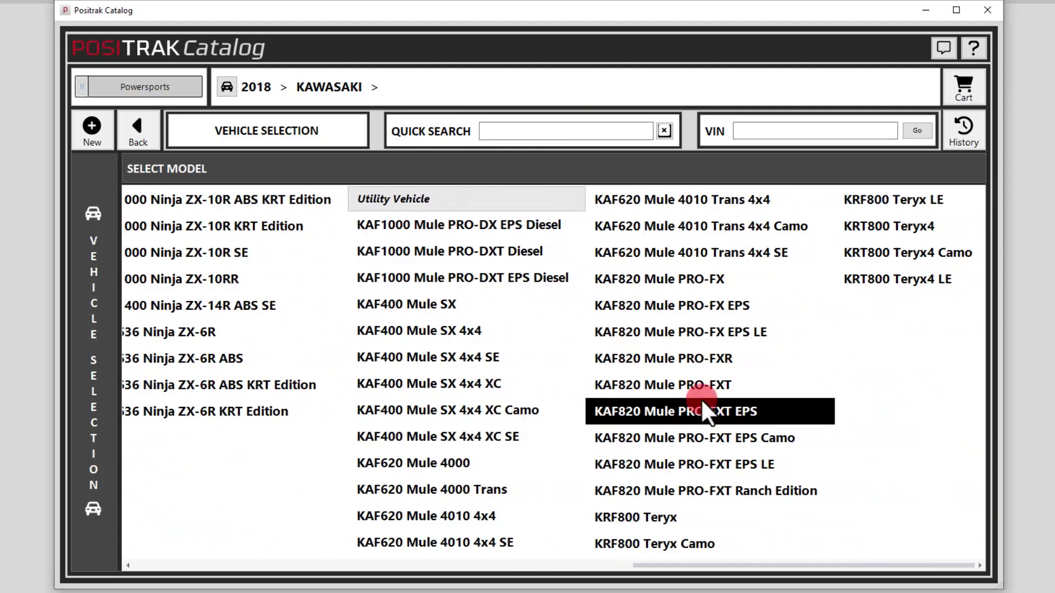
pyautogui.hscroll(-1, 604, 410)
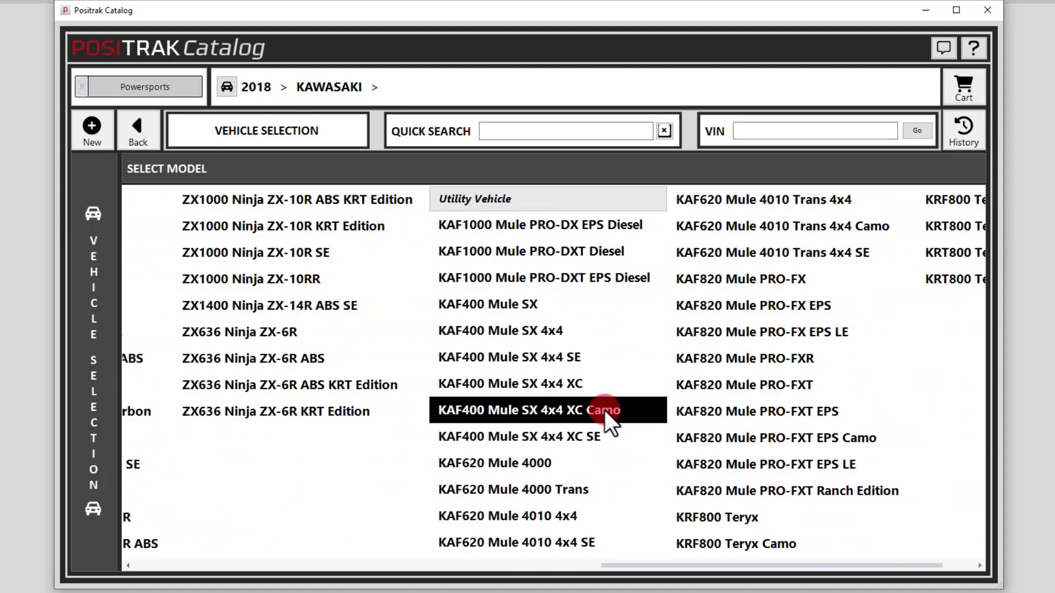
pyautogui.click(500, 304)
pyautogui.click(749, 336)
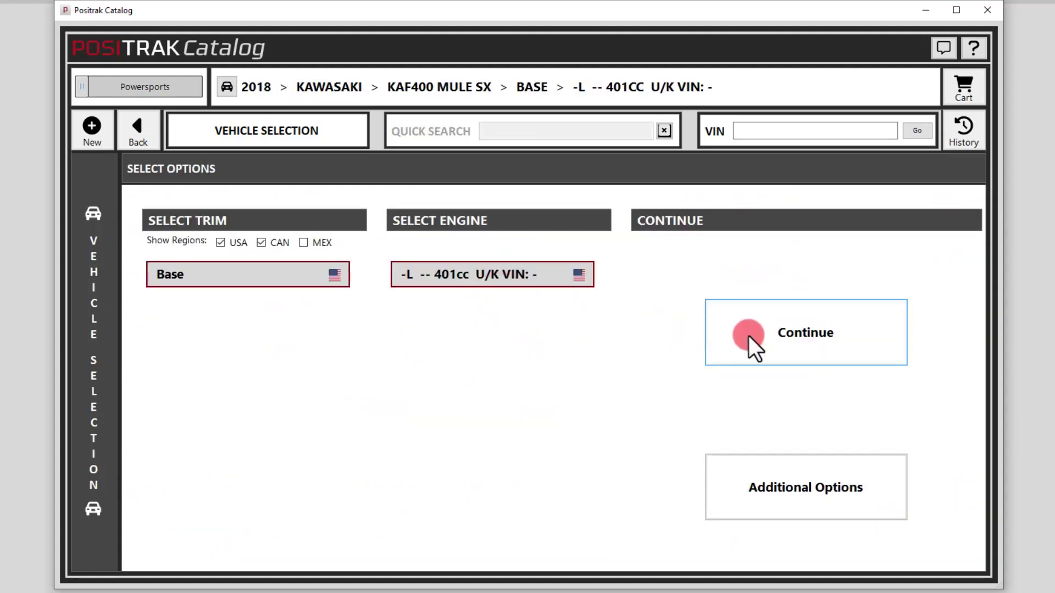
pyautogui.click(804, 339)
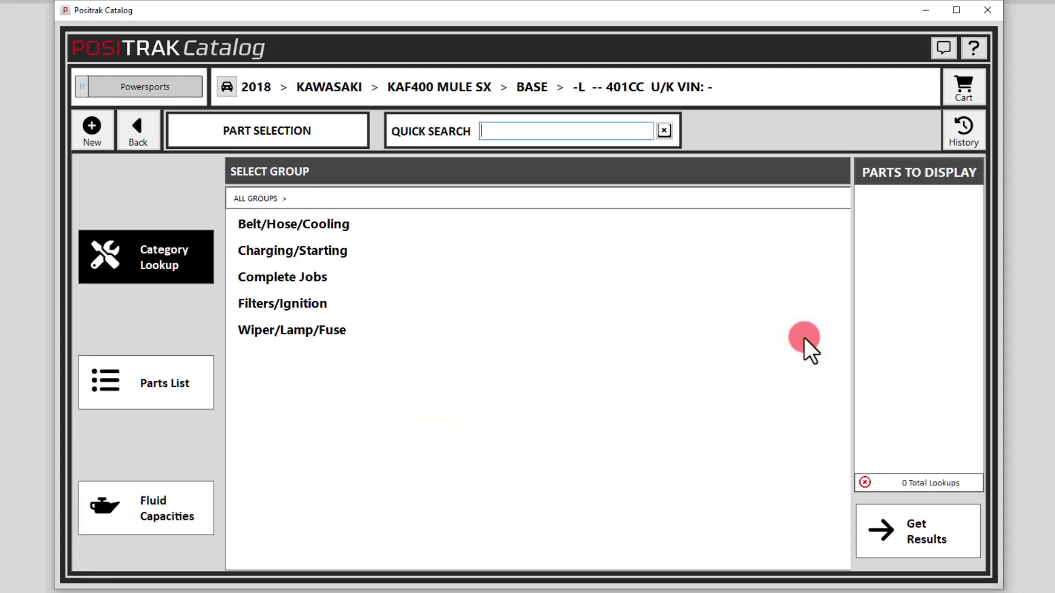
# - Select Battery from the Charging/Starting group's Battery and Parts subgroup and get the catalog results
pyautogui.click(317, 261)
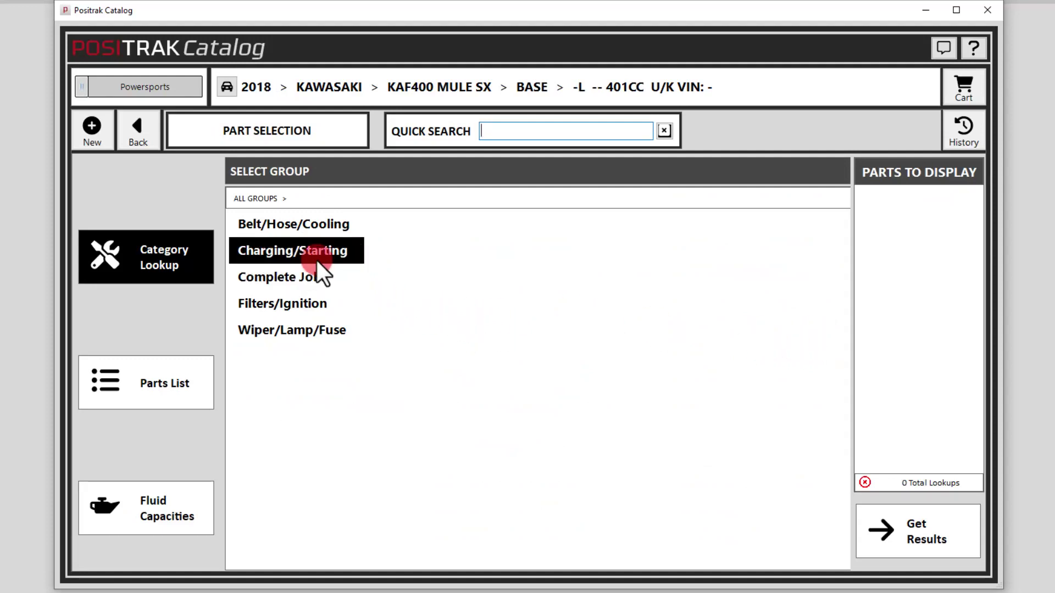
pyautogui.click(308, 251)
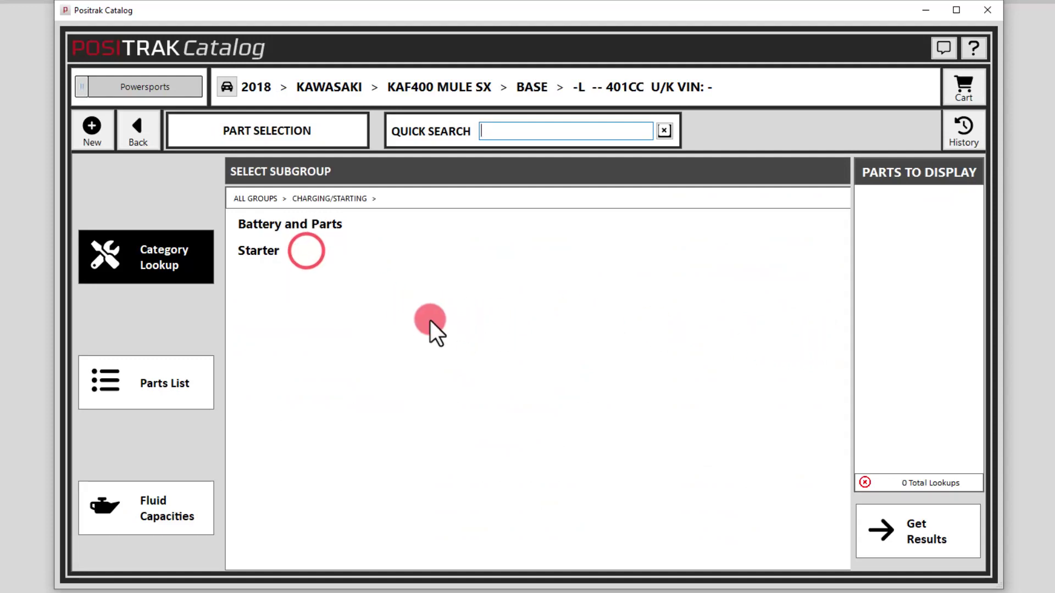
pyautogui.click(314, 229)
pyautogui.click(281, 227)
pyautogui.click(916, 539)
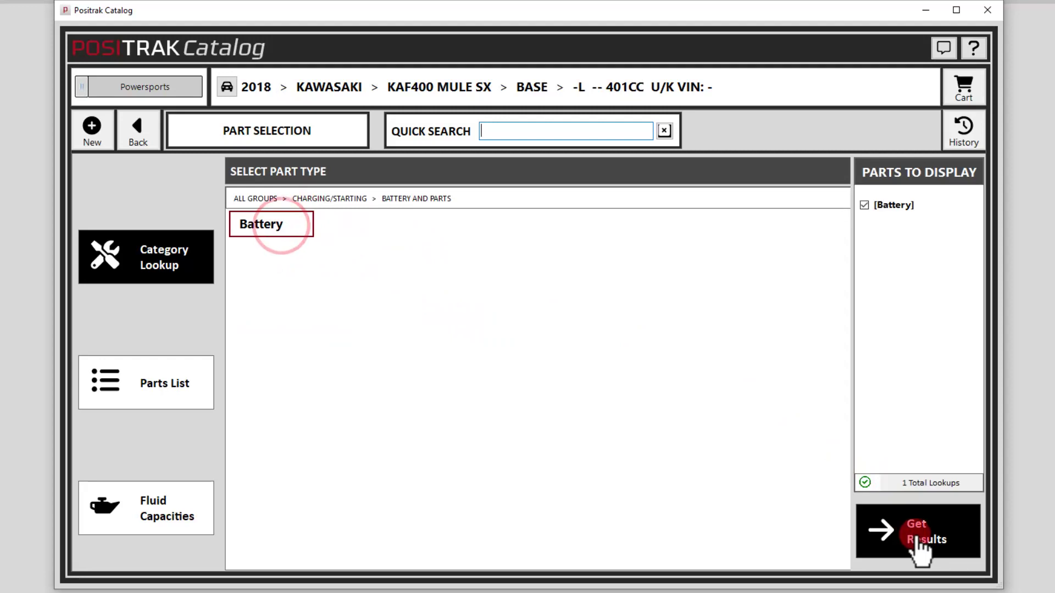
pyautogui.click(918, 534)
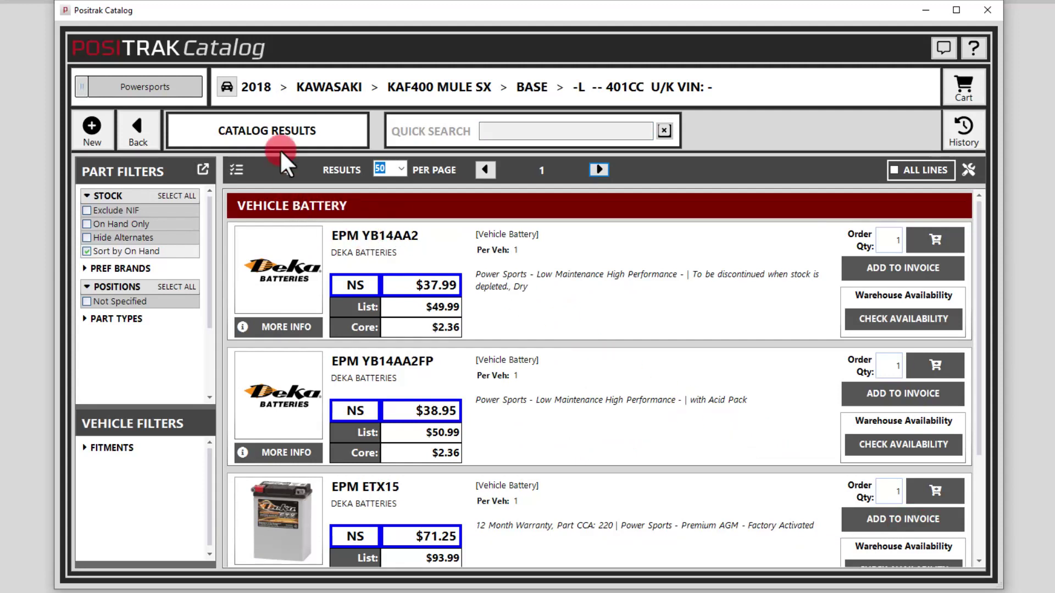
# - Reopen the 2015 Chevrolet Malibu with the 2.0L engine from the catalog history and get results for its Oil Filter lookup
pyautogui.click(270, 97)
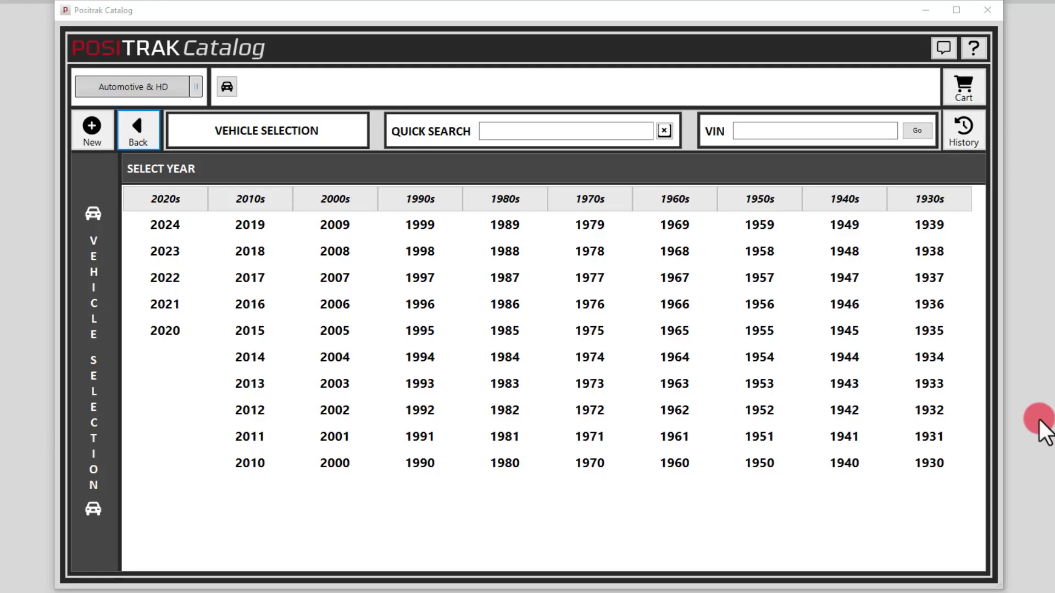
pyautogui.click(959, 126)
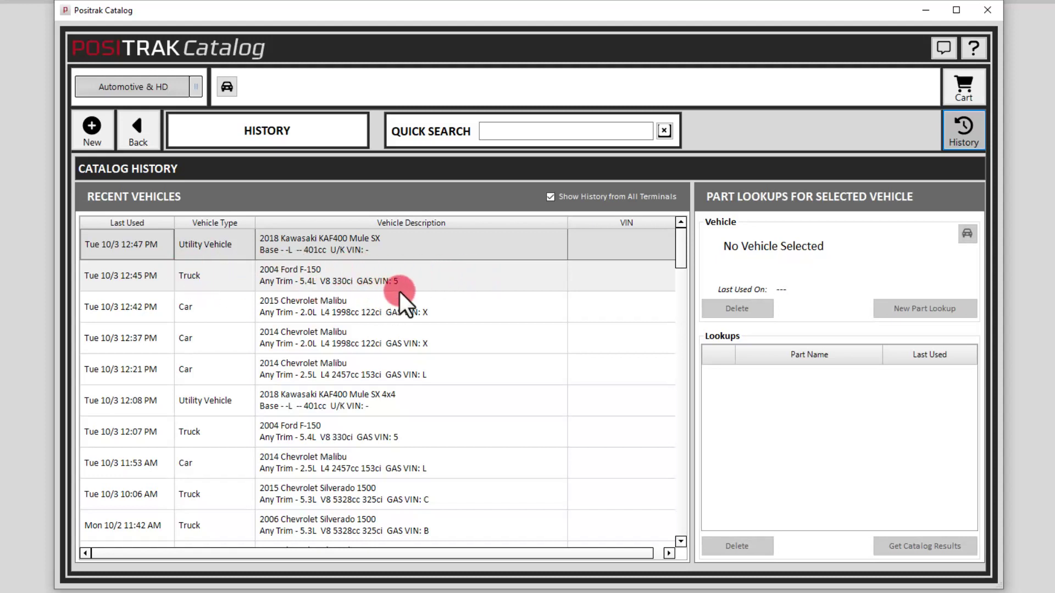
pyautogui.click(452, 303)
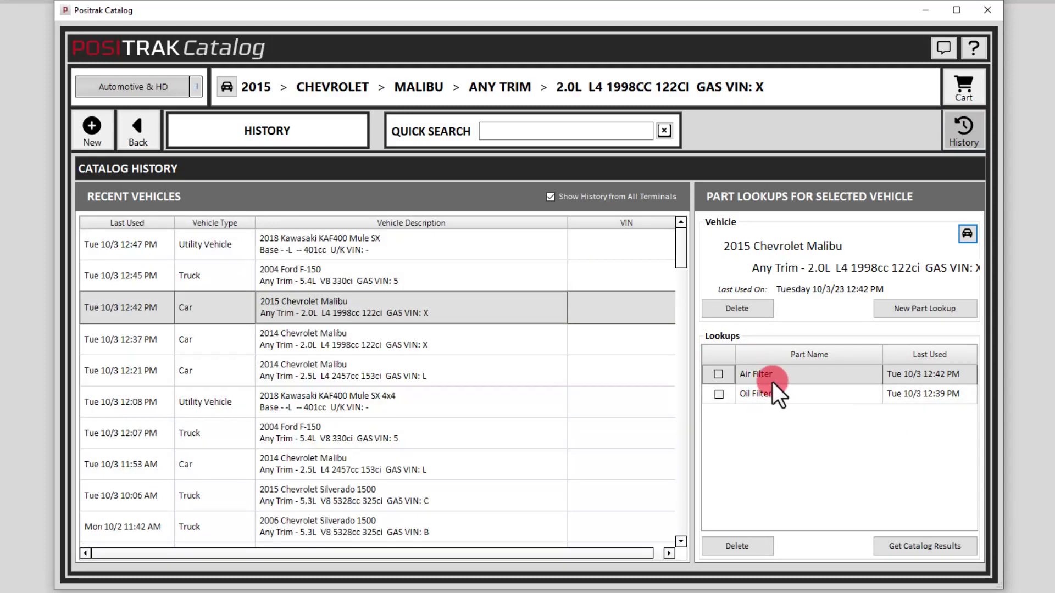
pyautogui.click(933, 387)
pyautogui.click(718, 395)
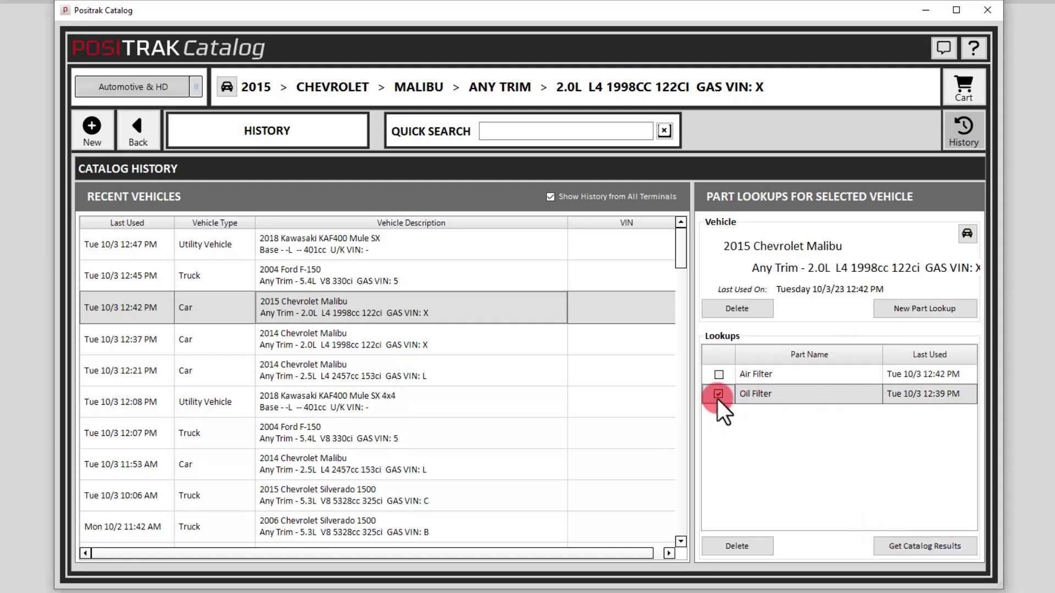
pyautogui.click(919, 546)
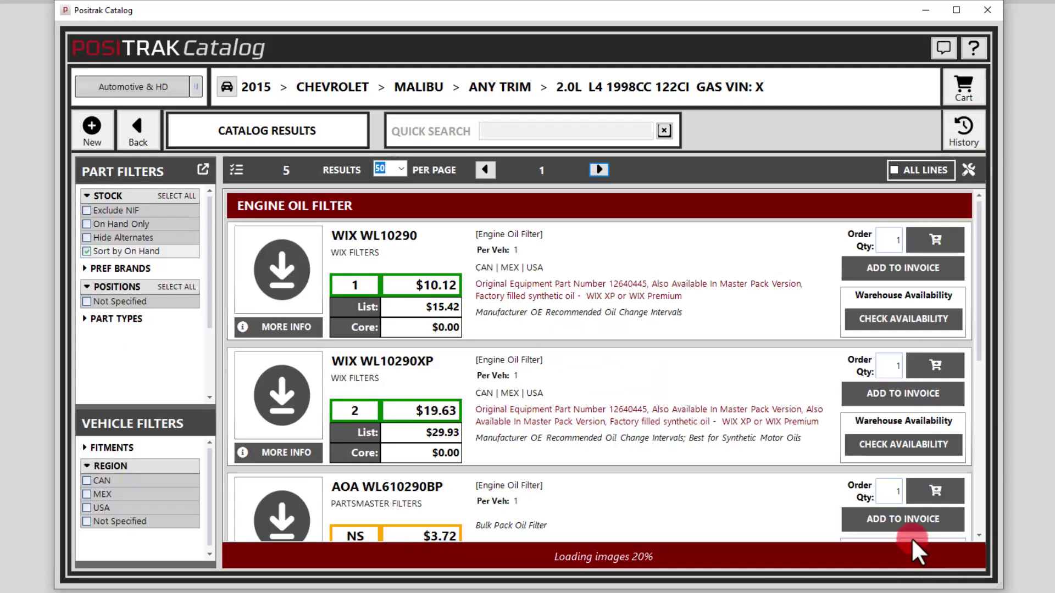